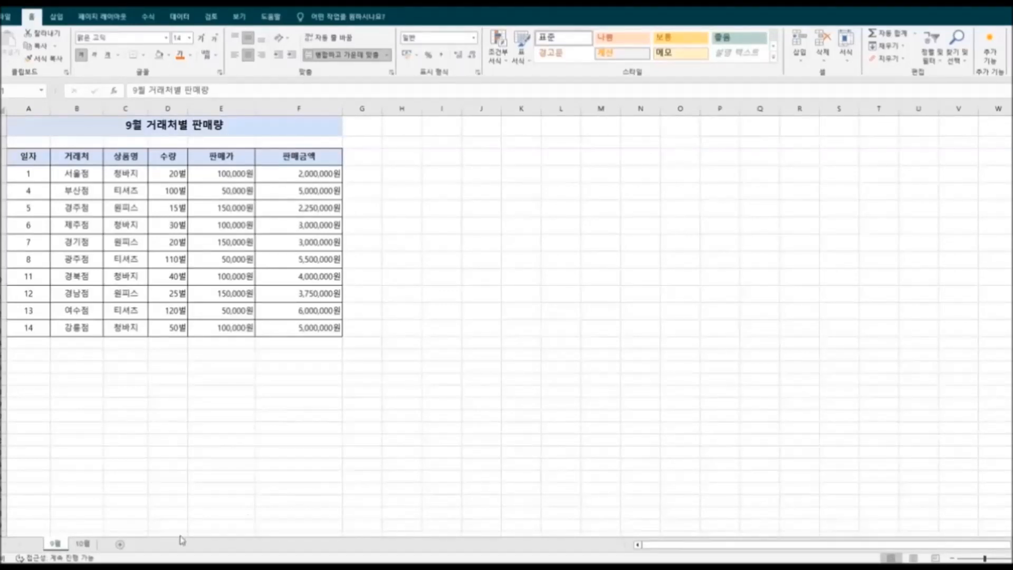
Step: Look over the 10월 sheet, return to the 9월 sheet and open a second window of the workbook
{"action": "left_click", "coordinate": [83, 544]}
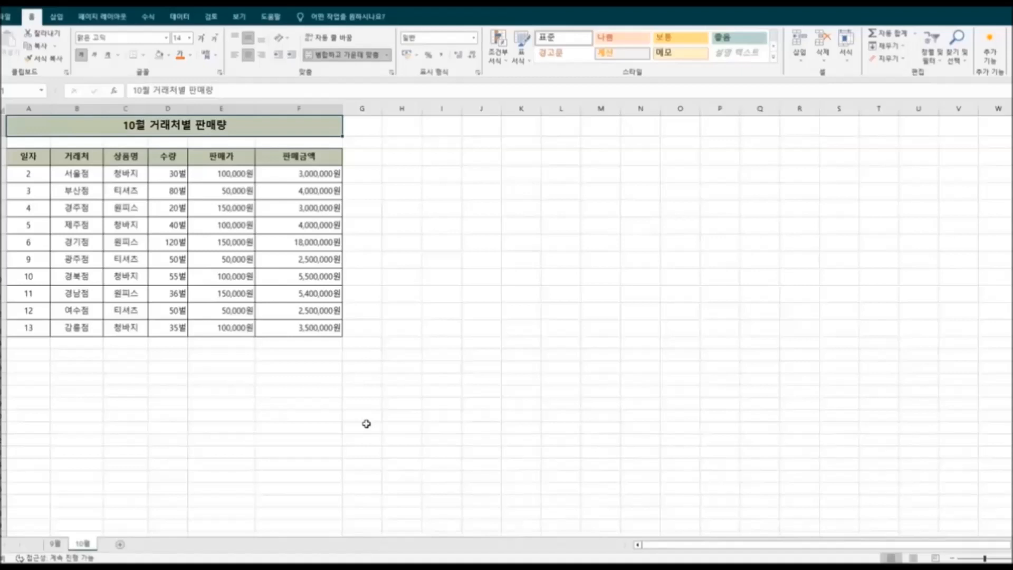
{"action": "left_click", "coordinate": [64, 543]}
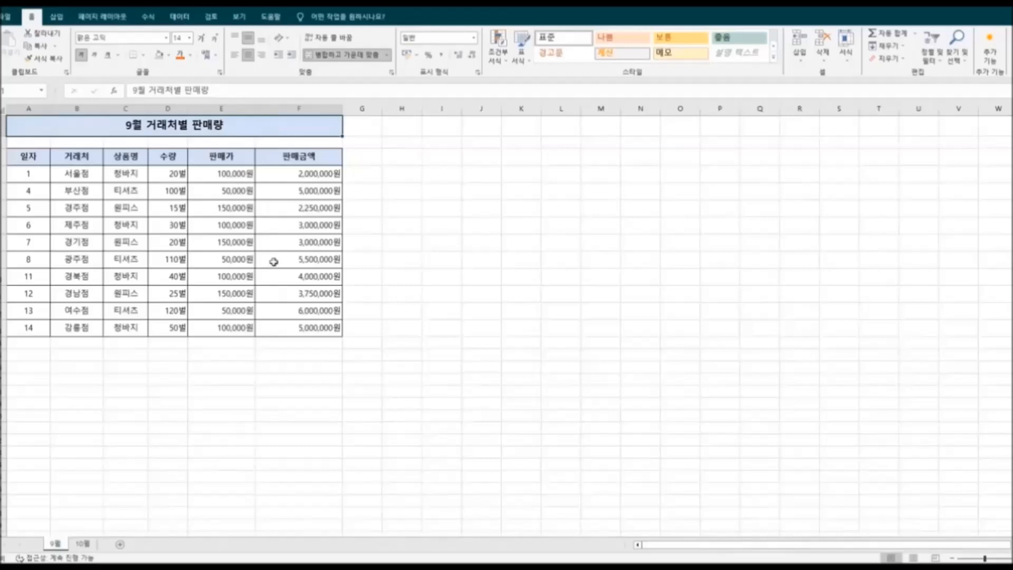
{"action": "left_click", "coordinate": [249, 19]}
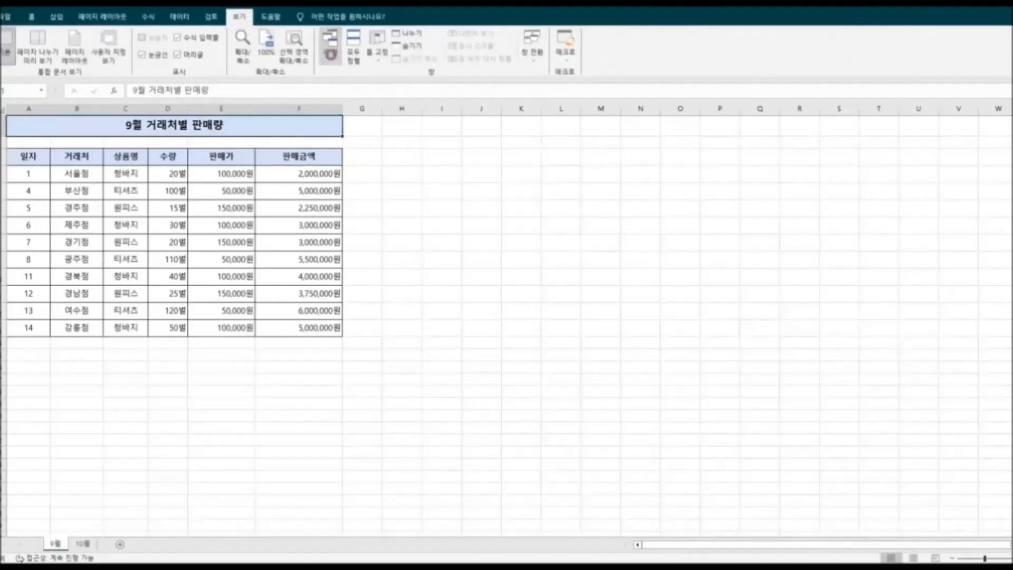
{"action": "left_click", "coordinate": [330, 44]}
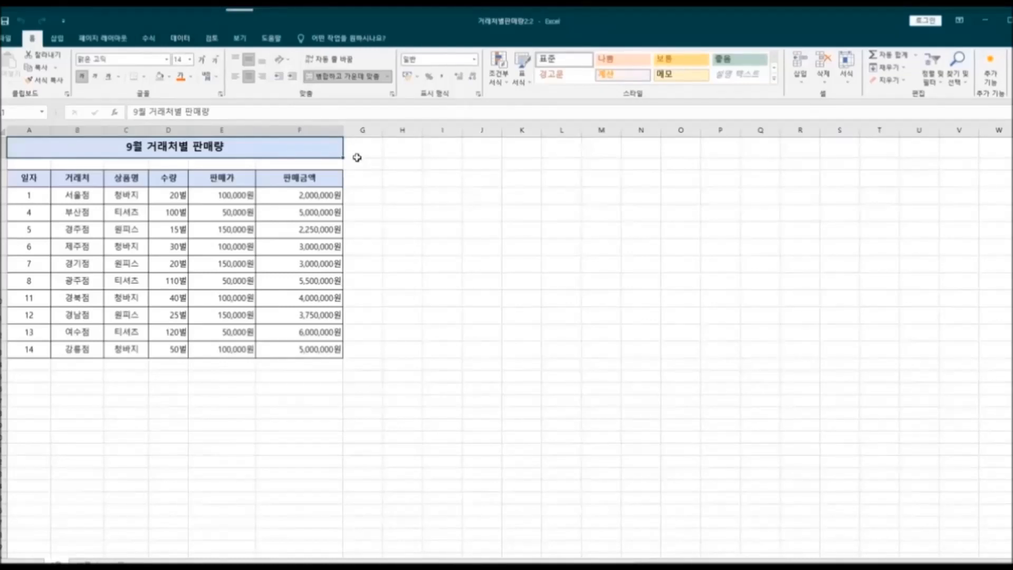
Step: Arrange all windows with the 세로 option and show the 10월 sheet in the second window
{"action": "left_click", "coordinate": [240, 38]}
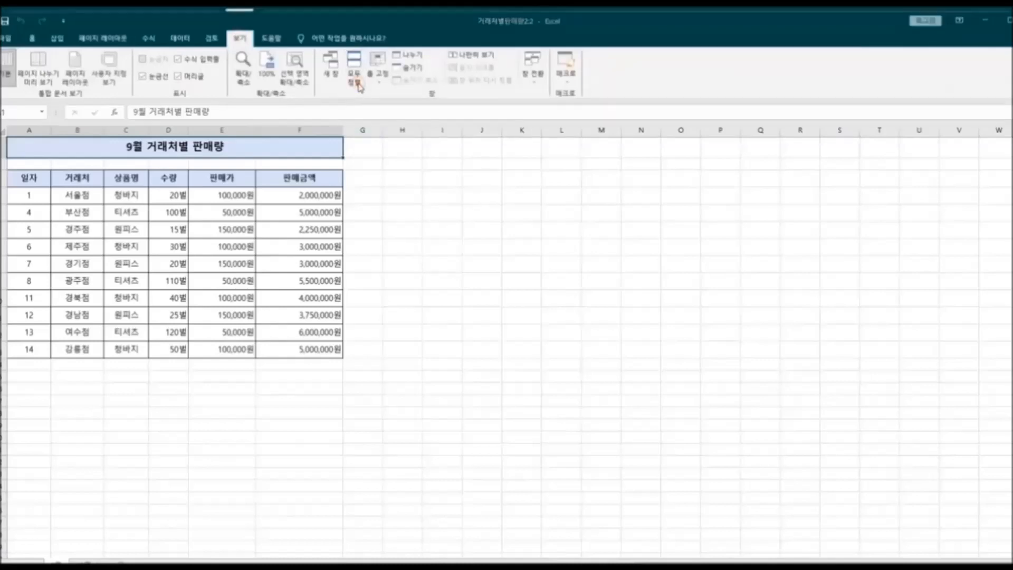
{"action": "left_click", "coordinate": [358, 84]}
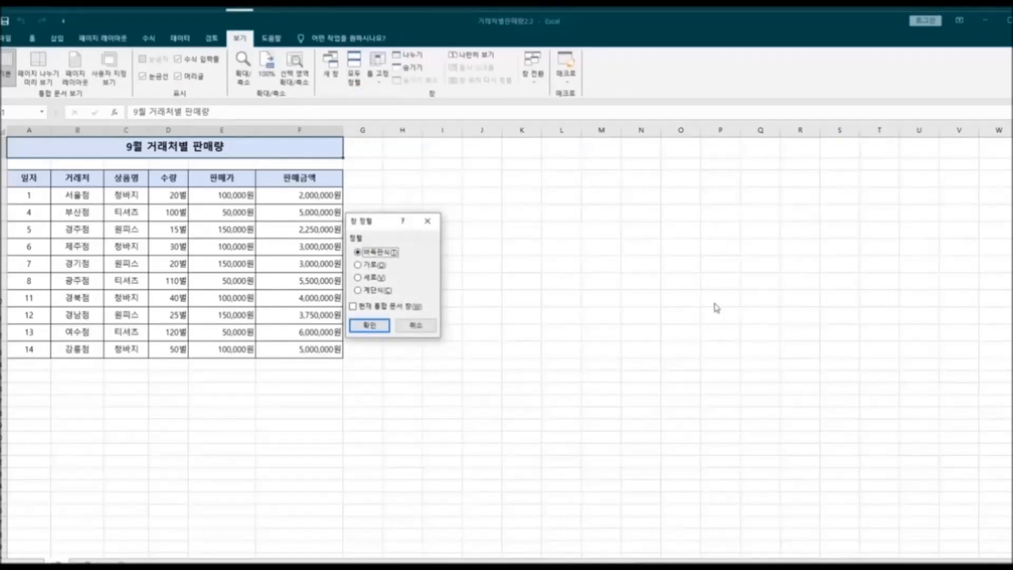
{"action": "left_click", "coordinate": [359, 278]}
{"action": "left_click", "coordinate": [375, 328]}
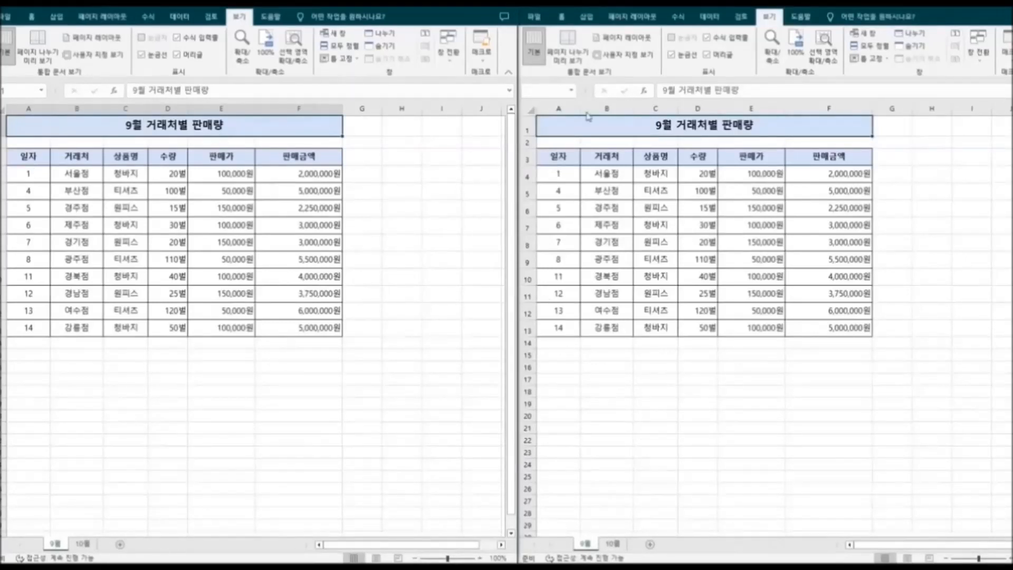
{"action": "left_click", "coordinate": [613, 544]}
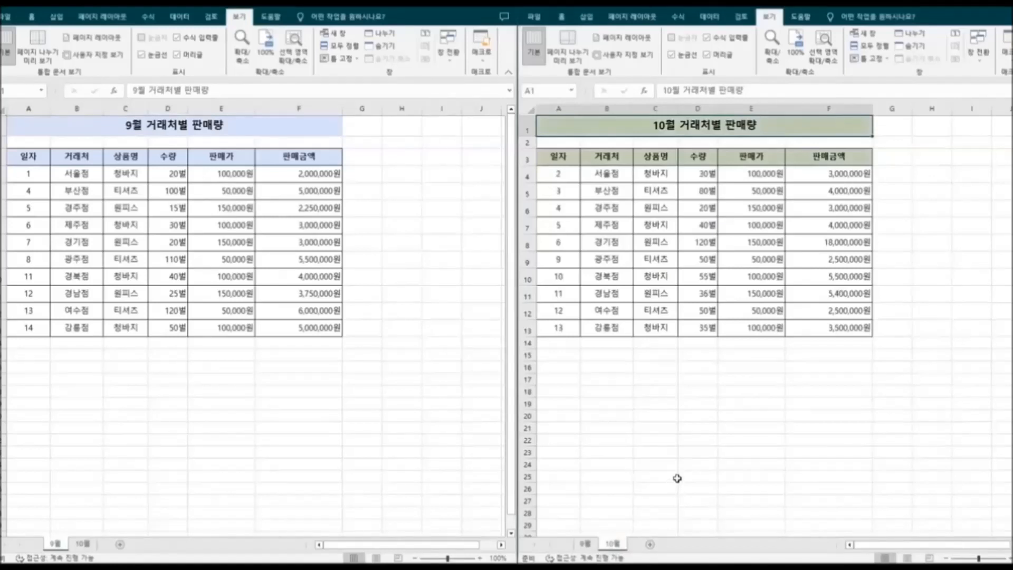
Step: Close the window showing the 10월 sheet and maximize the remaining 9월 window
{"action": "left_click", "coordinate": [30, 18]}
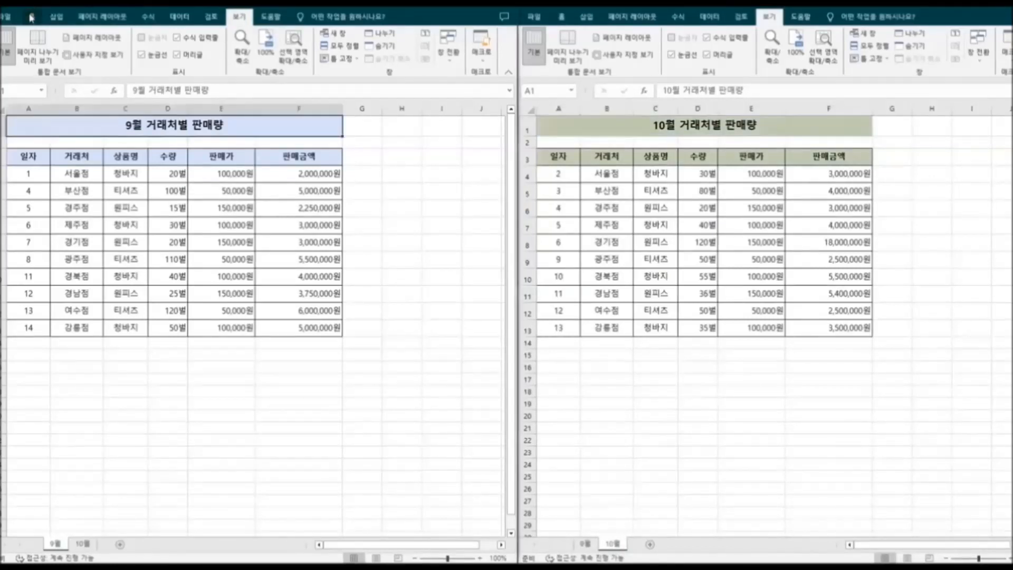
{"action": "left_click", "coordinate": [564, 17]}
{"action": "left_click", "coordinate": [564, 17]}
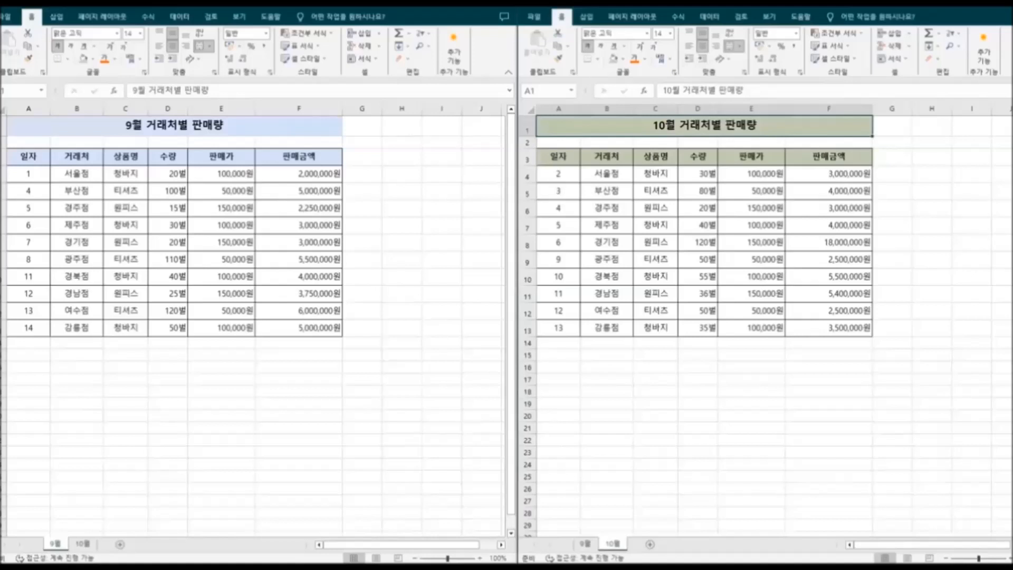
{"action": "left_click", "coordinate": [1009, 4]}
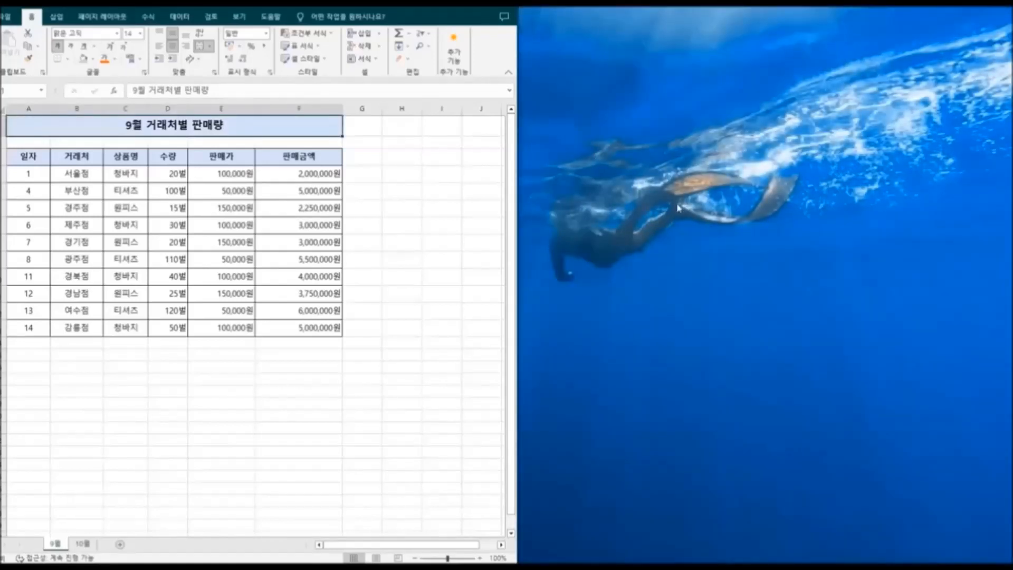
{"action": "left_click", "coordinate": [391, 16]}
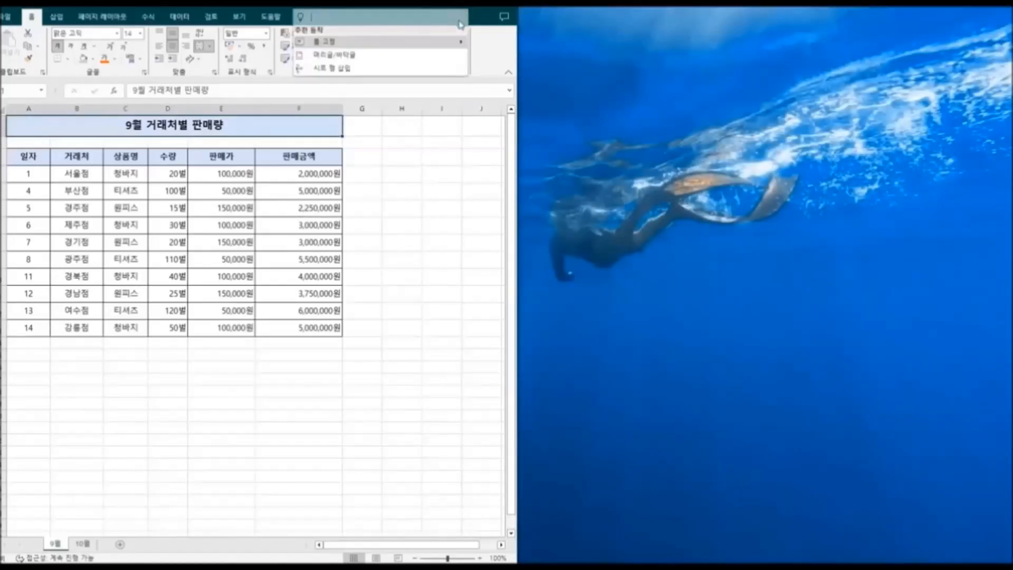
{"action": "double_click", "coordinate": [480, 22]}
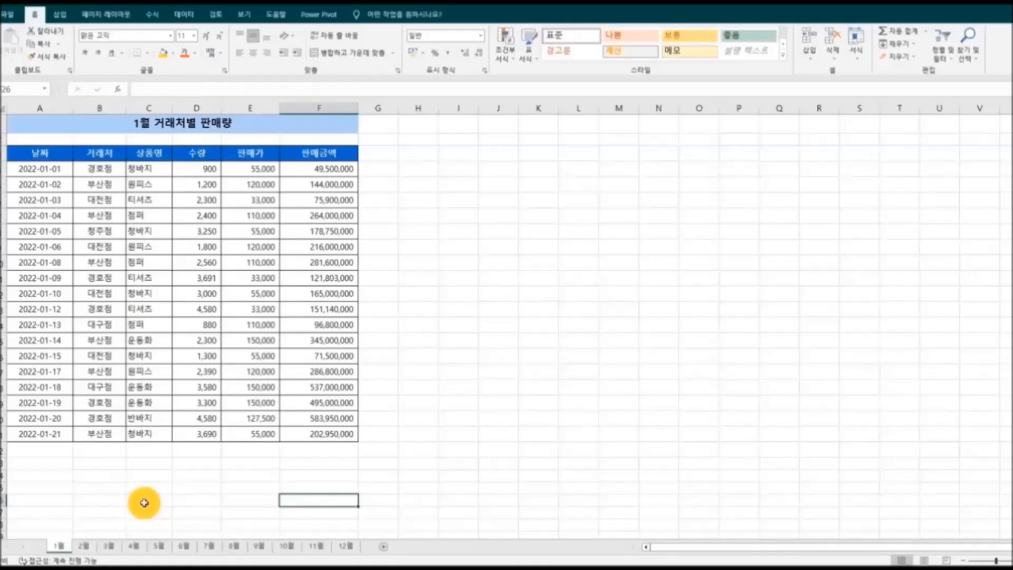
Step: Add the footer text "2022년 판매량" to the centre section of the 1월 sheet through the print page setup
{"action": "key", "text": "ctrl+p"}
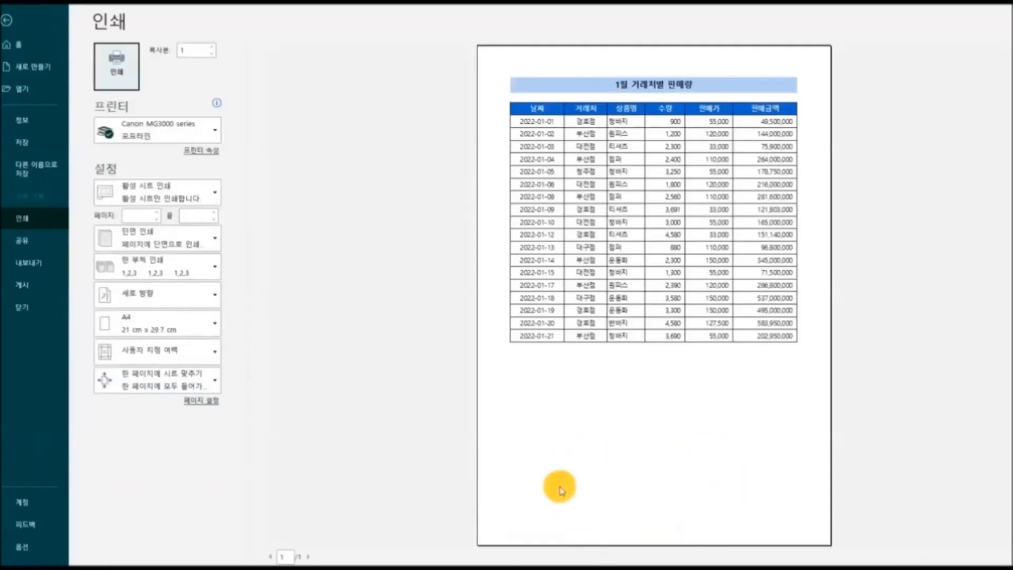
{"action": "left_click", "coordinate": [205, 402]}
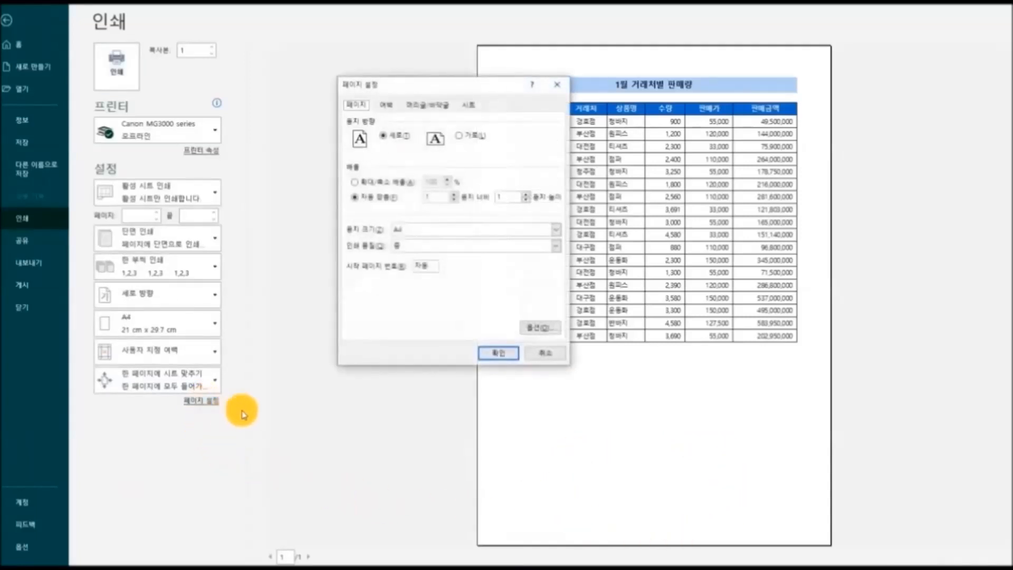
{"action": "left_click", "coordinate": [428, 104]}
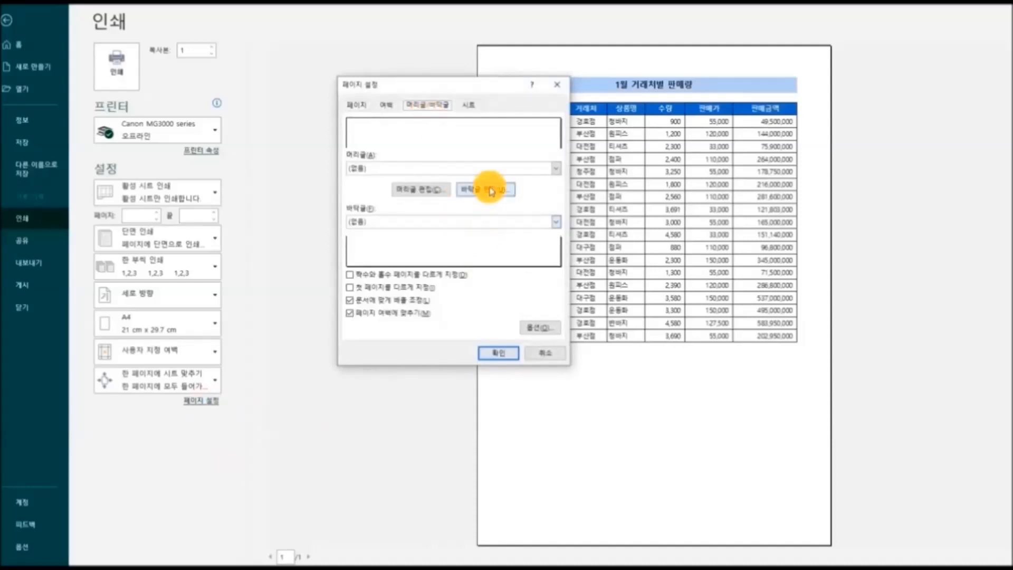
{"action": "left_click", "coordinate": [490, 190]}
{"action": "left_click", "coordinate": [423, 258]}
{"action": "type", "text": "2022년 판매량"}
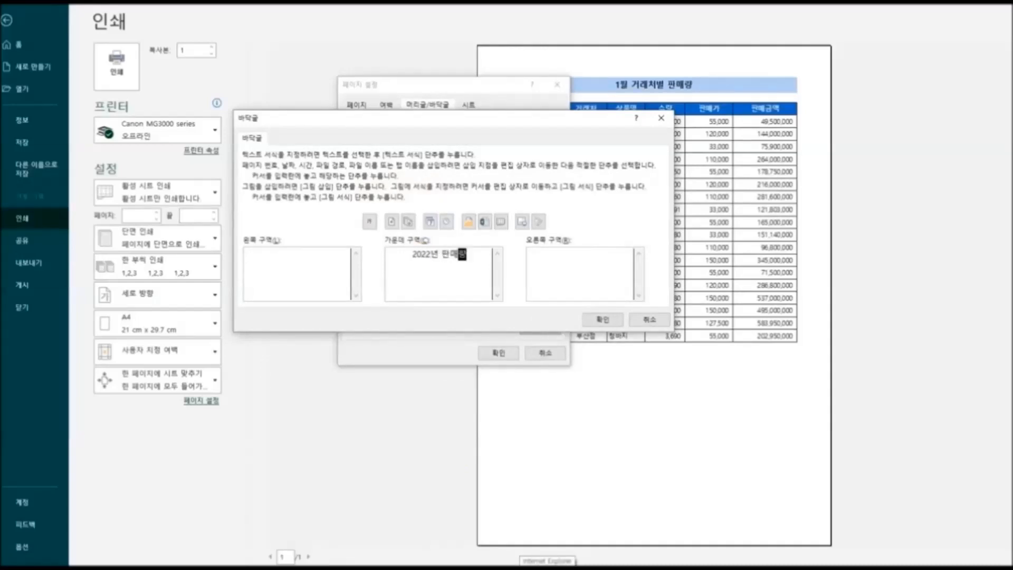
{"action": "left_click", "coordinate": [609, 320]}
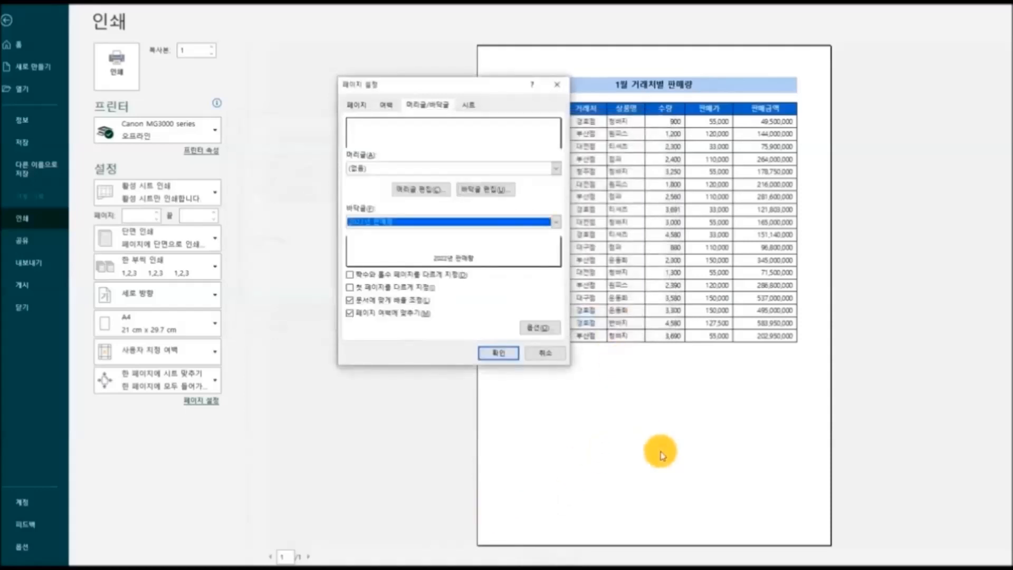
{"action": "left_click", "coordinate": [498, 352]}
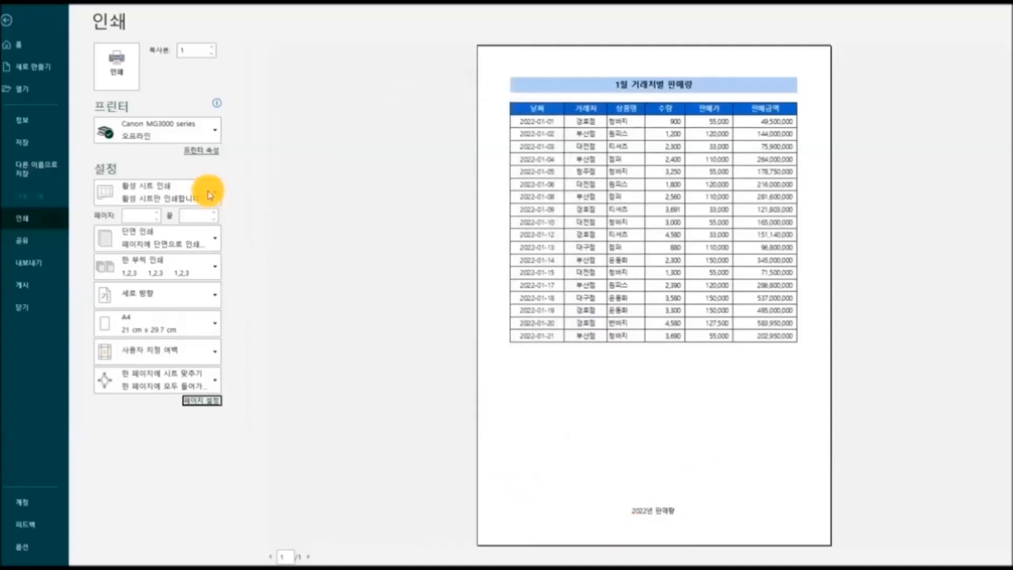
{"action": "left_click", "coordinate": [7, 20]}
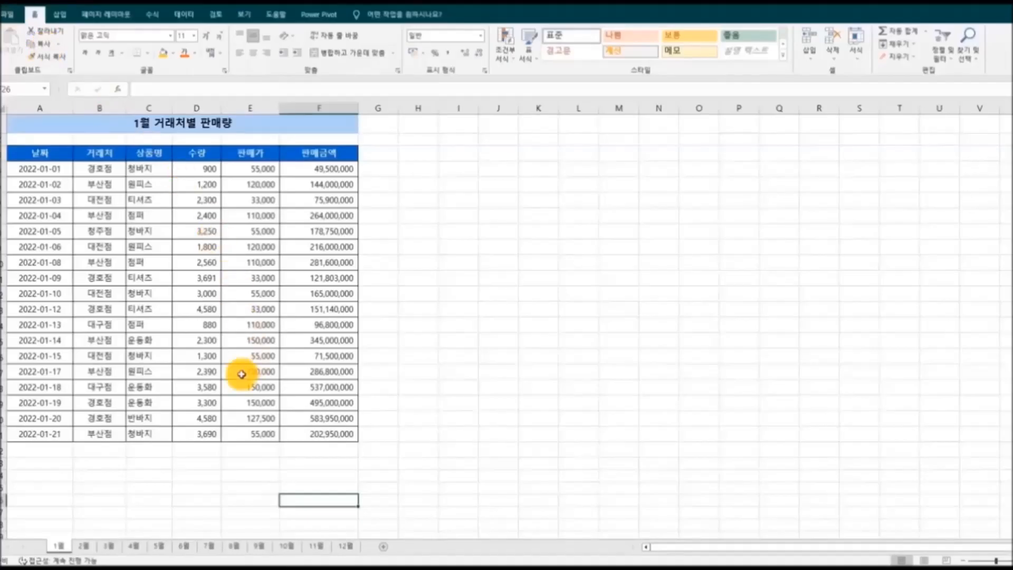
Step: Check the print preview of the 2월 sheet for the footer
{"action": "left_click", "coordinate": [93, 546]}
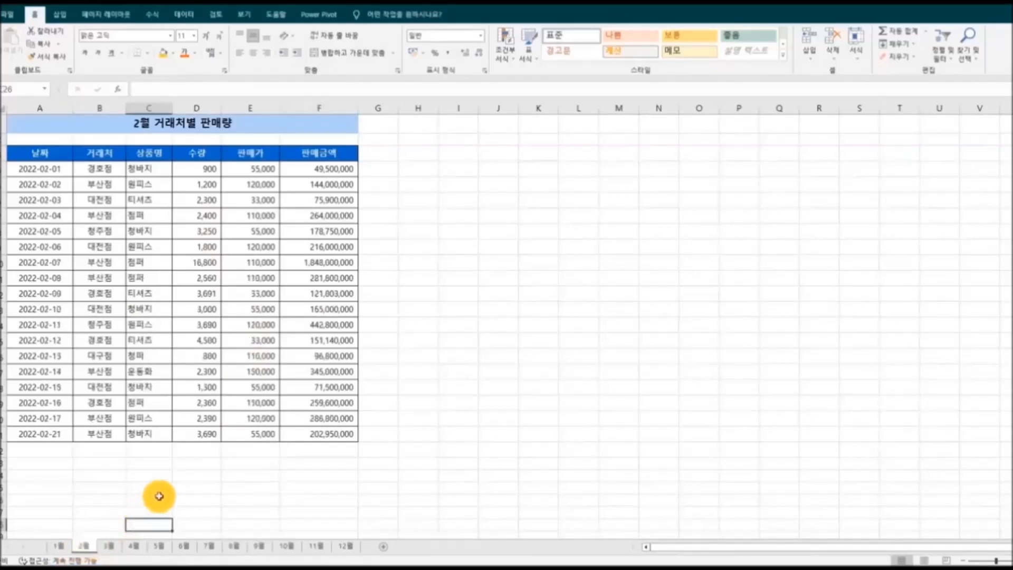
{"action": "key", "text": "ctrl+p"}
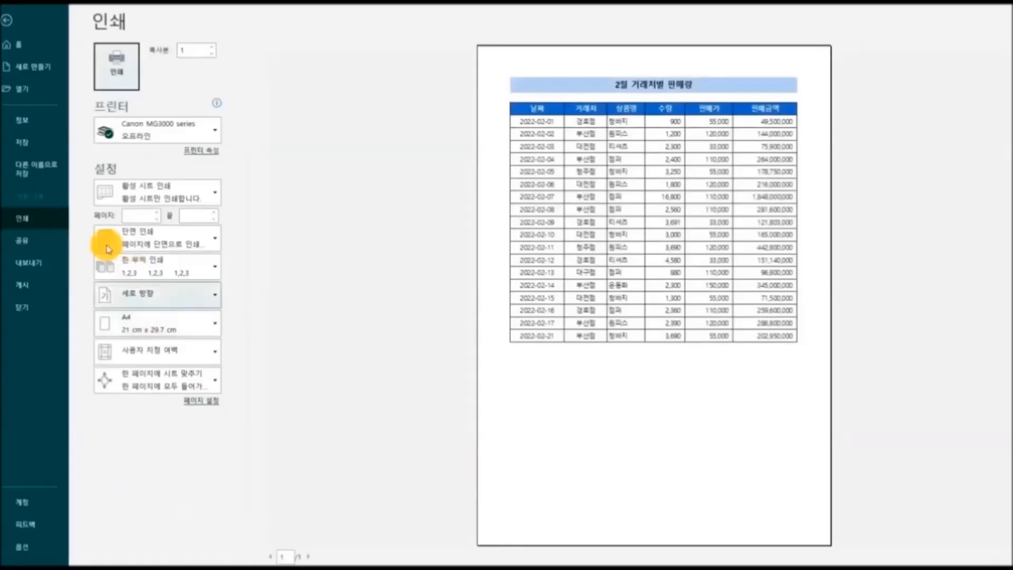
{"action": "left_click", "coordinate": [7, 20]}
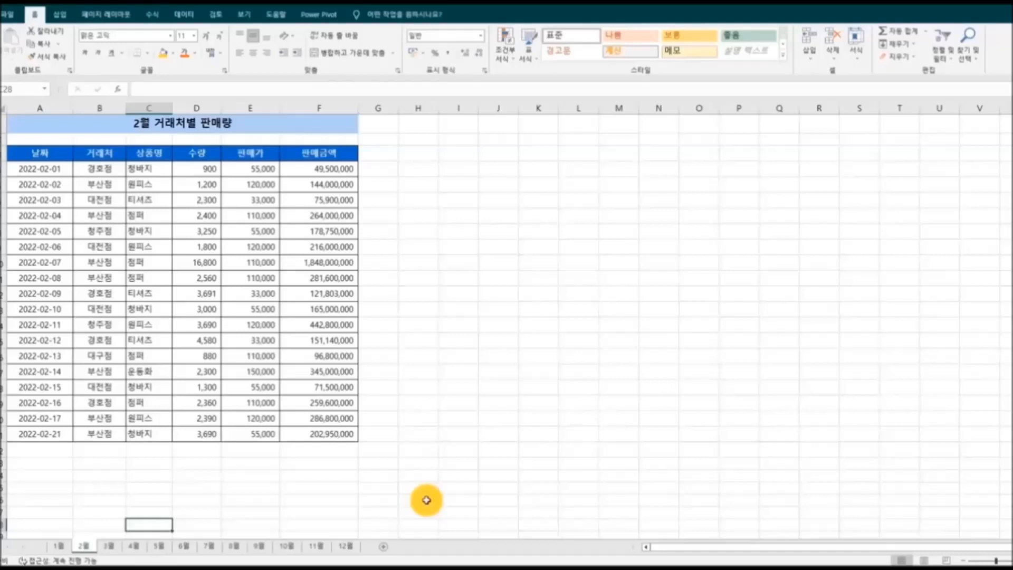
Step: Return to the 1월 sheet and select all the monthly sheets as a group
{"action": "key", "text": "ctrl+Page_Up"}
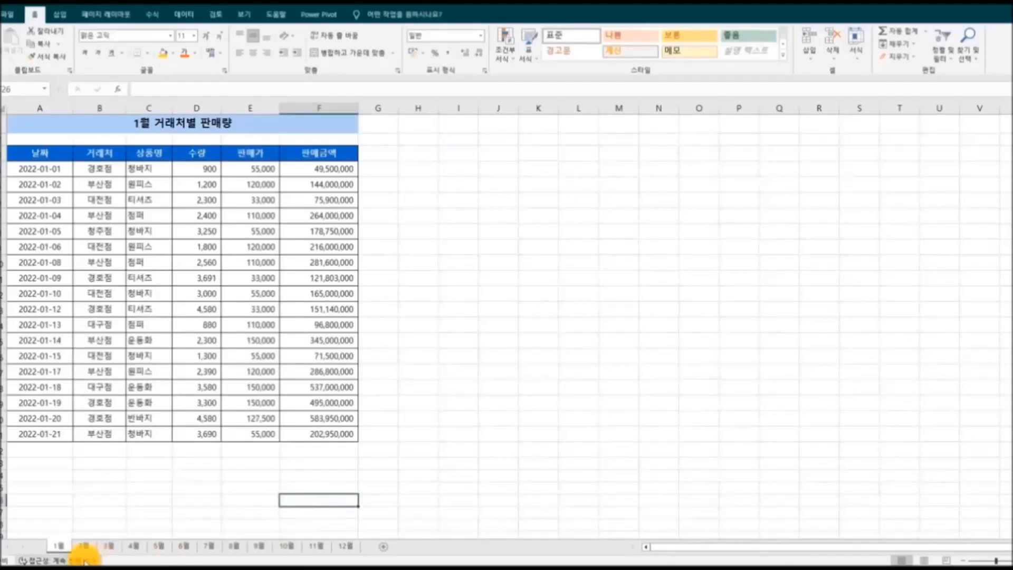
{"action": "right_click", "coordinate": [62, 546]}
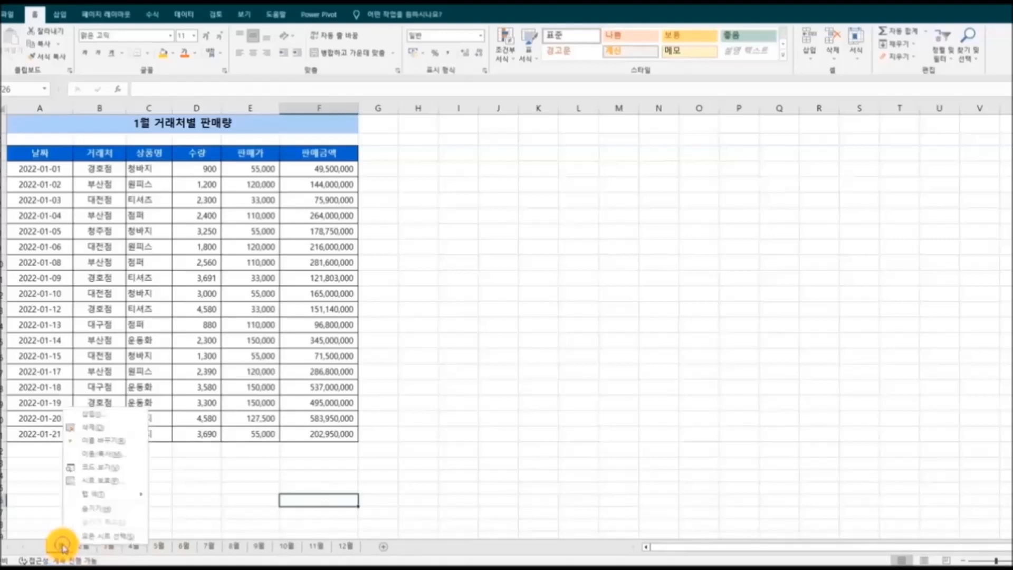
{"action": "left_click", "coordinate": [76, 536]}
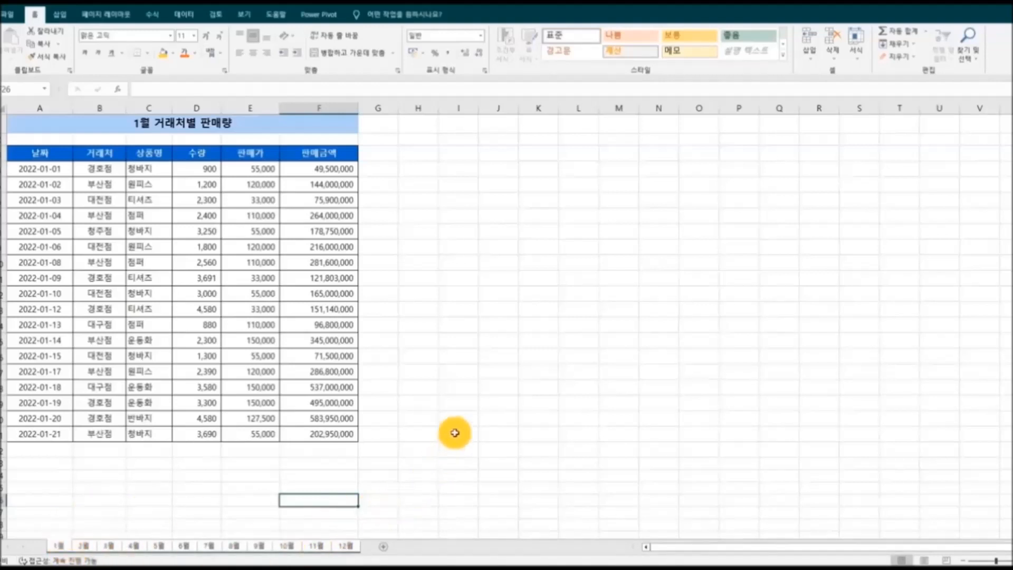
Step: Add the centre footer "2022년 판매량" to all the grouped sheets through the print page setup
{"action": "key", "text": "ctrl+p"}
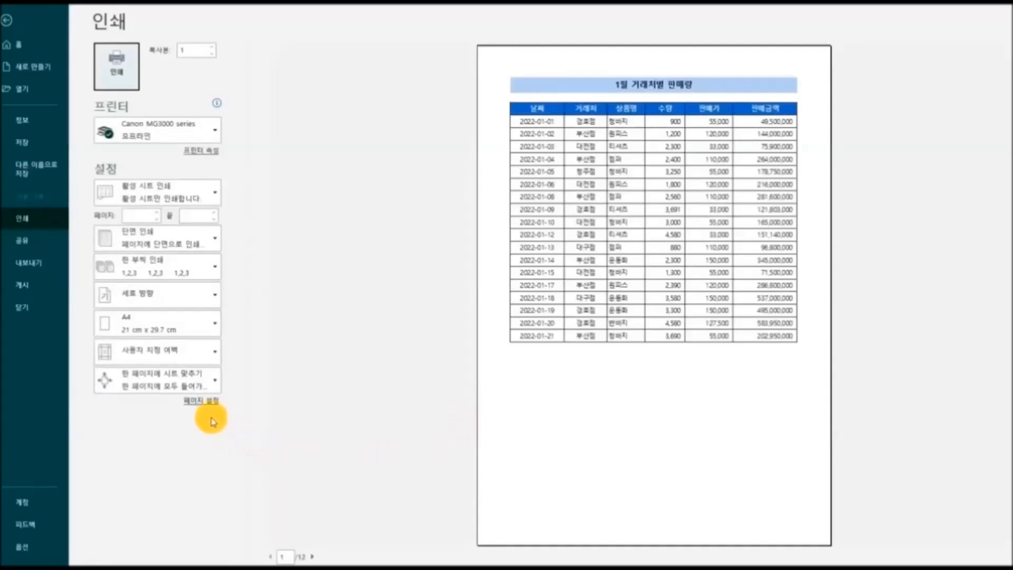
{"action": "left_click", "coordinate": [207, 402]}
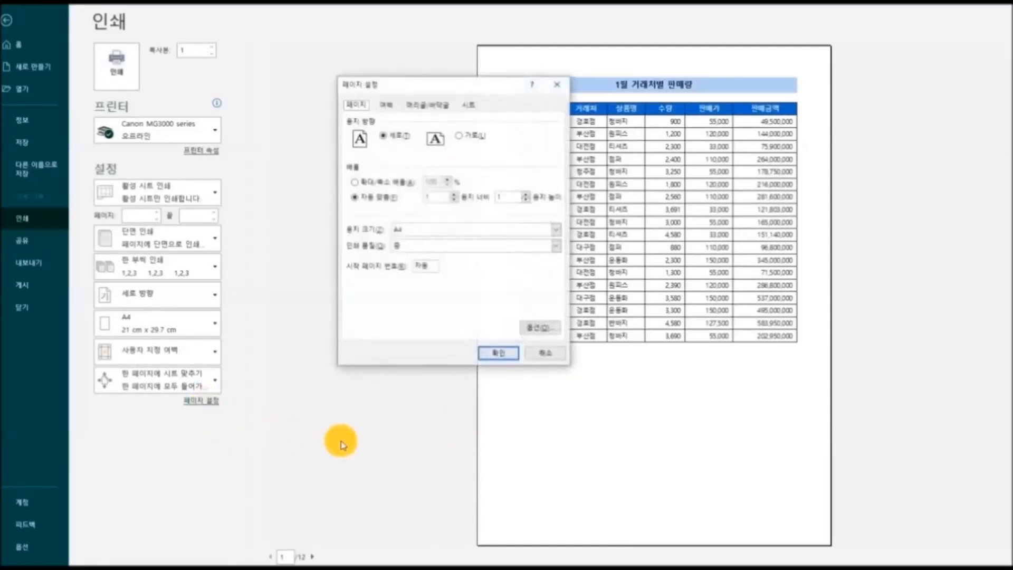
{"action": "left_click", "coordinate": [436, 109]}
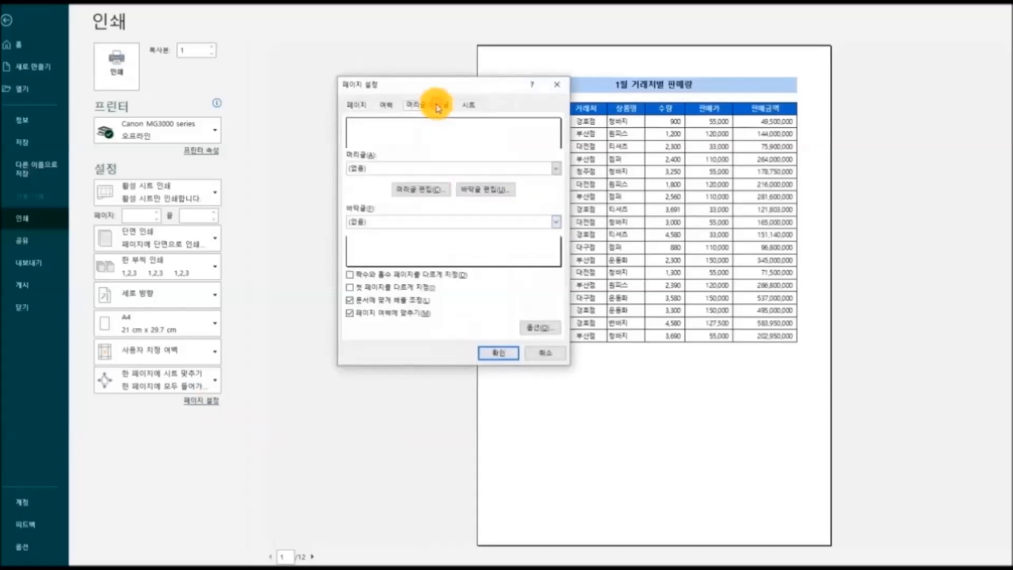
{"action": "left_click", "coordinate": [481, 189]}
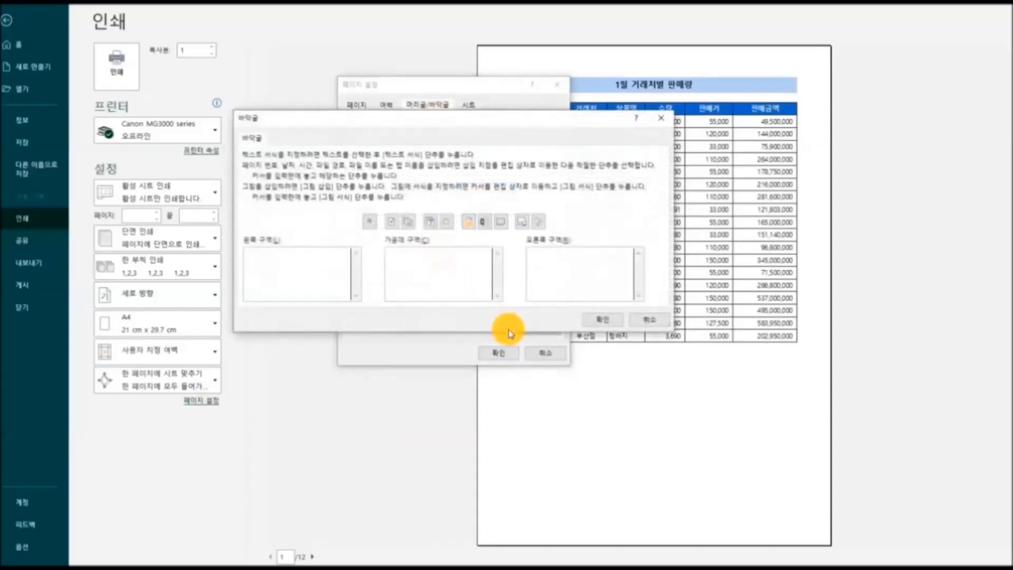
{"action": "type", "text": "2022년 판매량"}
{"action": "left_click", "coordinate": [603, 319]}
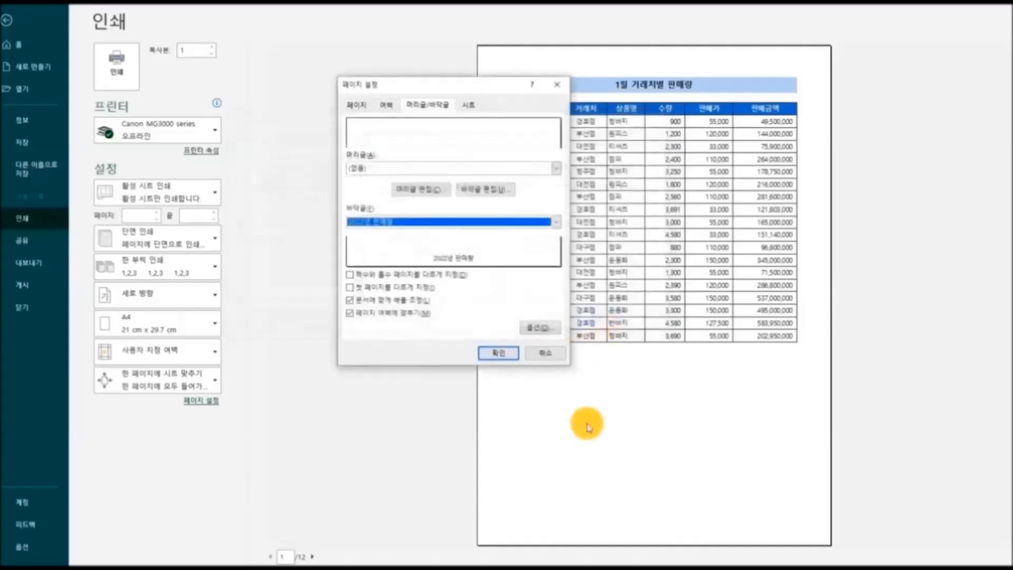
{"action": "left_click", "coordinate": [499, 353]}
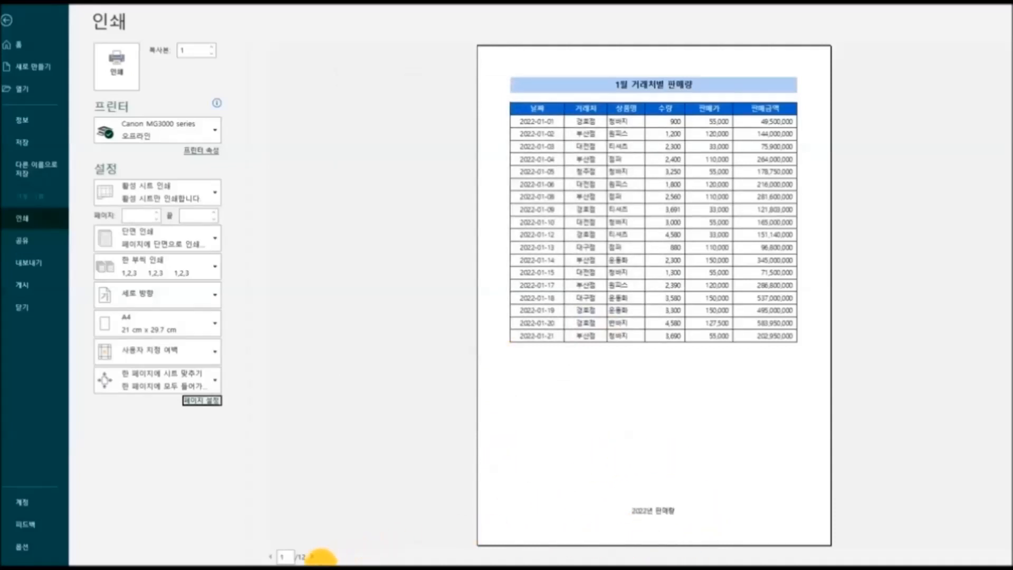
Step: Page through the print preview to examine the footer on the following monthly sheets
{"action": "left_click", "coordinate": [315, 558]}
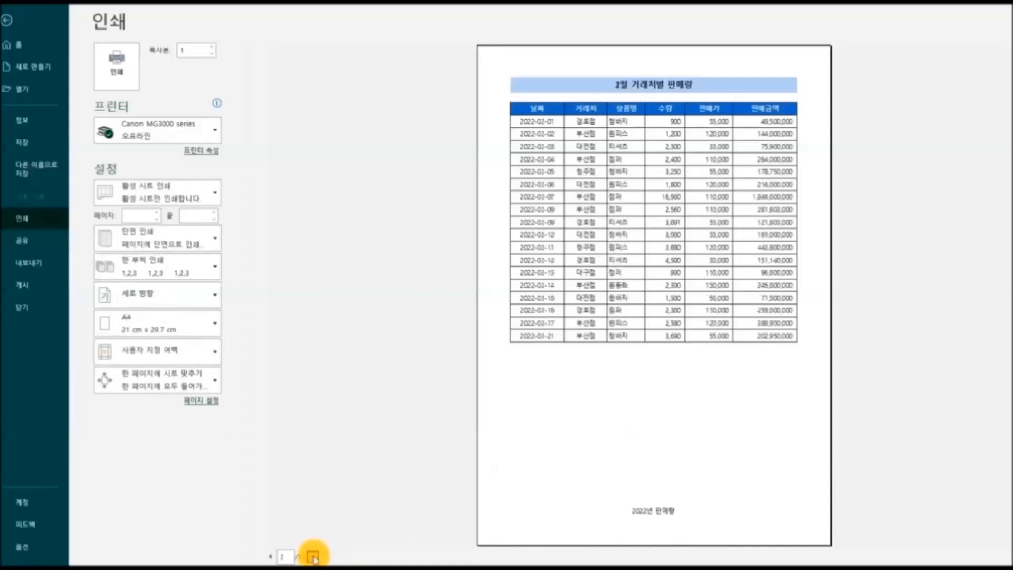
{"action": "left_click", "coordinate": [313, 557]}
{"action": "left_click", "coordinate": [314, 557]}
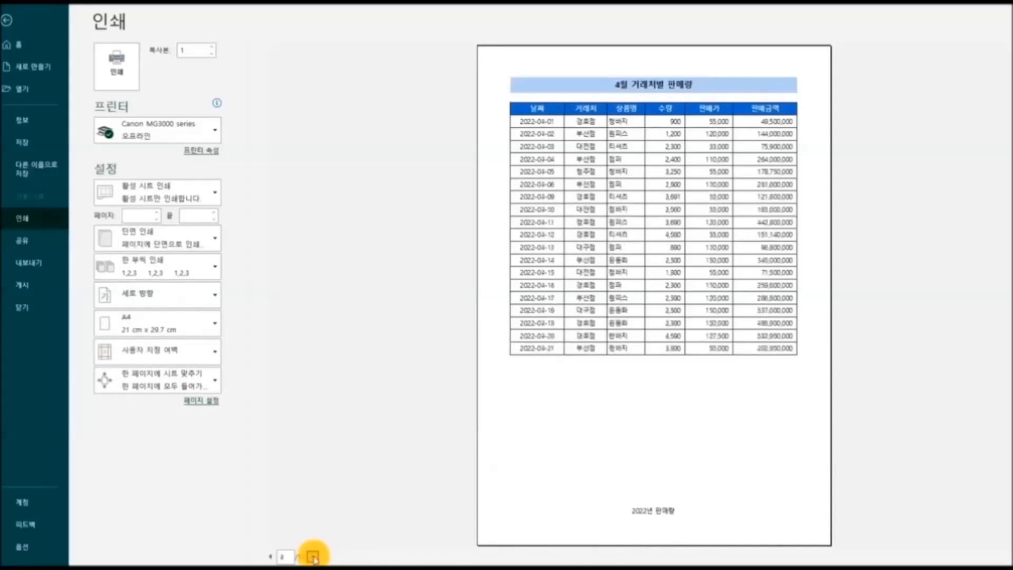
{"action": "left_click", "coordinate": [314, 557]}
{"action": "left_click", "coordinate": [314, 557]}
{"action": "left_click", "coordinate": [314, 557]}
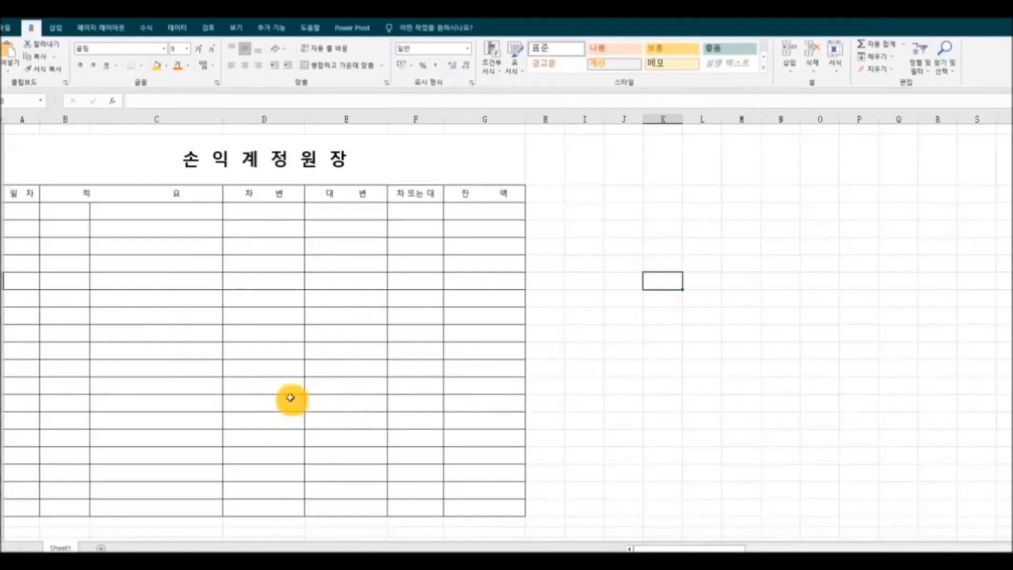
Step: Insert outlined white WordArt reading "견 본" with wide spacing between the characters and move it to the middle of the ledger table
{"action": "left_click", "coordinate": [57, 29]}
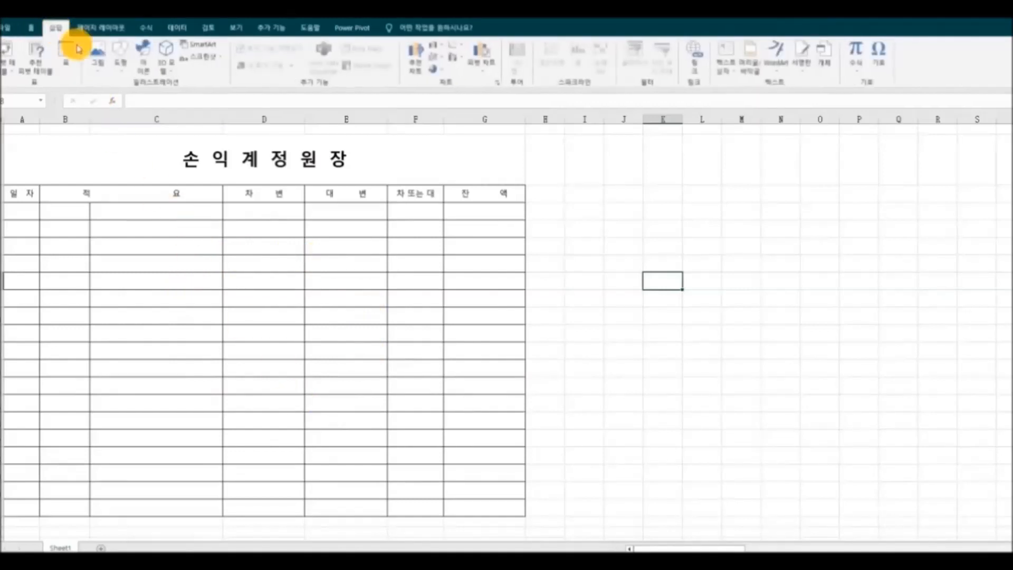
{"action": "left_click", "coordinate": [787, 73]}
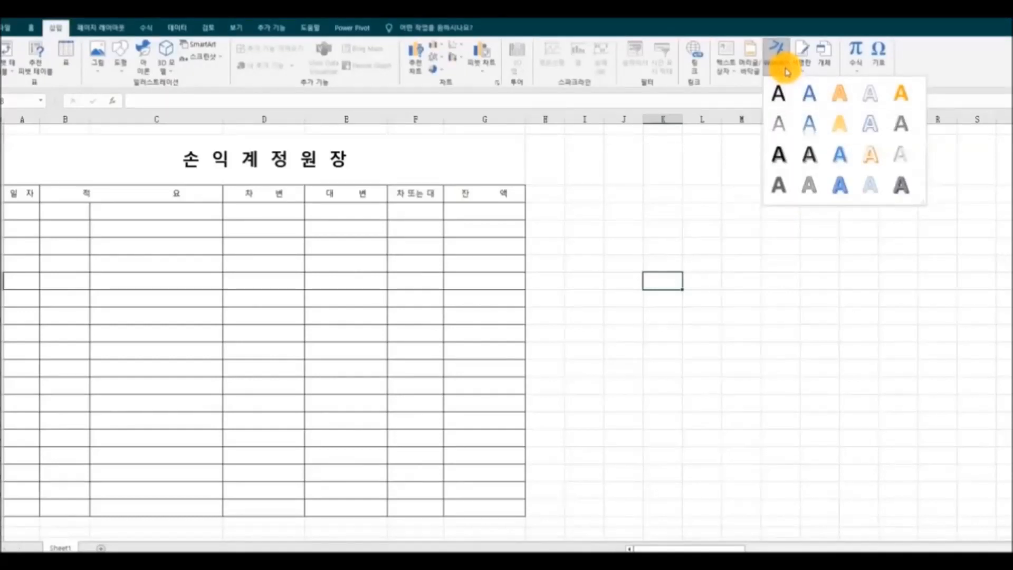
{"action": "left_click", "coordinate": [871, 100]}
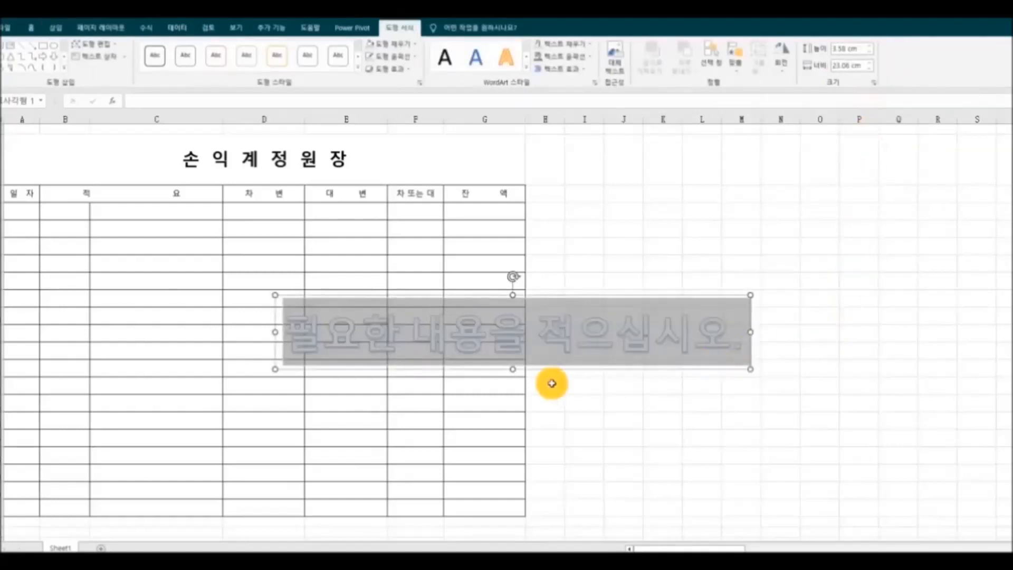
{"action": "type", "text": "견 "}
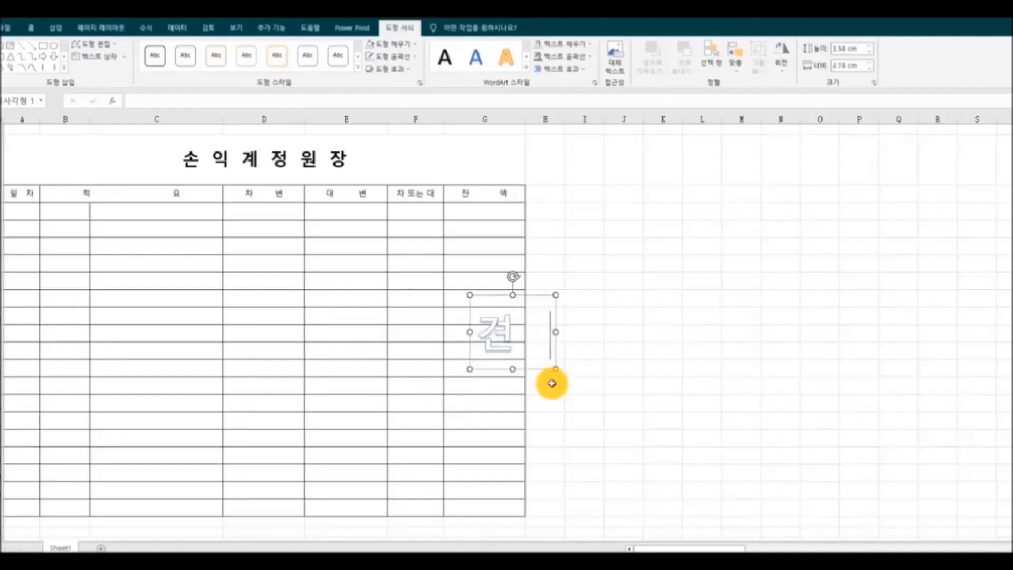
{"action": "type", "text": "본"}
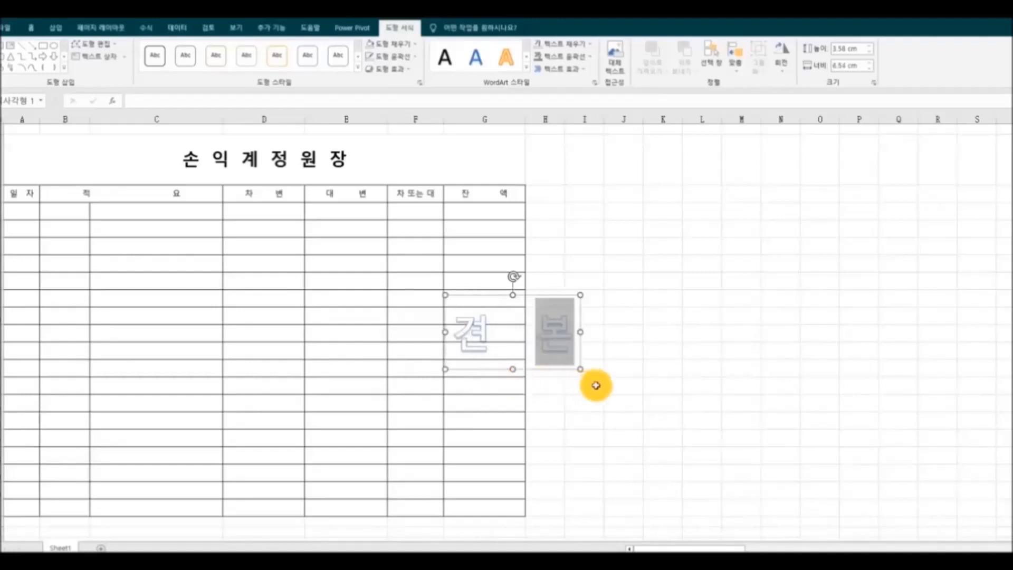
{"action": "left_click", "coordinate": [596, 385]}
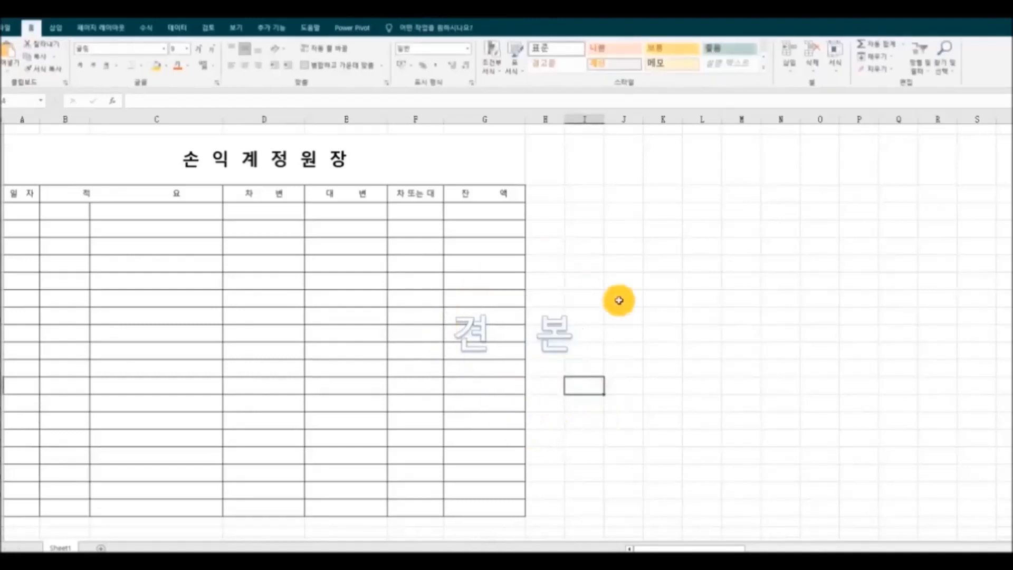
{"action": "left_click", "coordinate": [532, 327]}
{"action": "left_click_drag", "start_coordinate": [539, 298], "coordinate": [265, 290]}
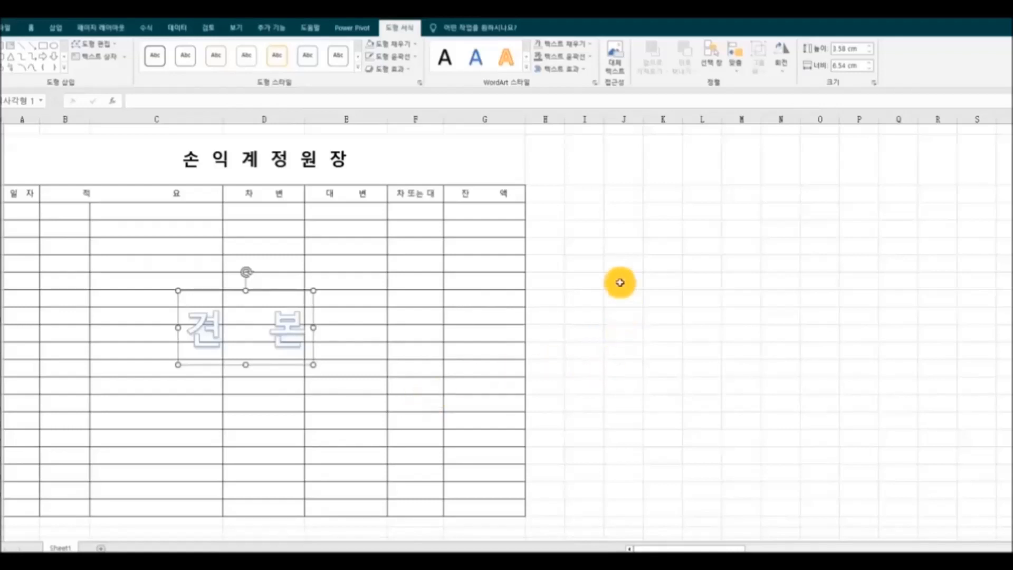
Step: Format the "견 본" WordArt with no text fill and a grey text outline ¼ pt thick
{"action": "left_click", "coordinate": [589, 44]}
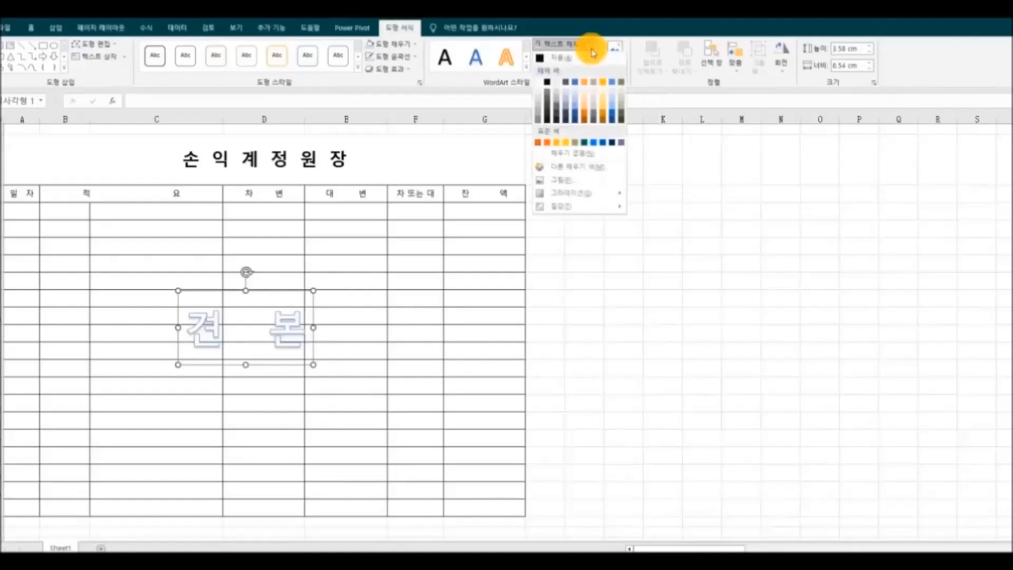
{"action": "left_click", "coordinate": [592, 154]}
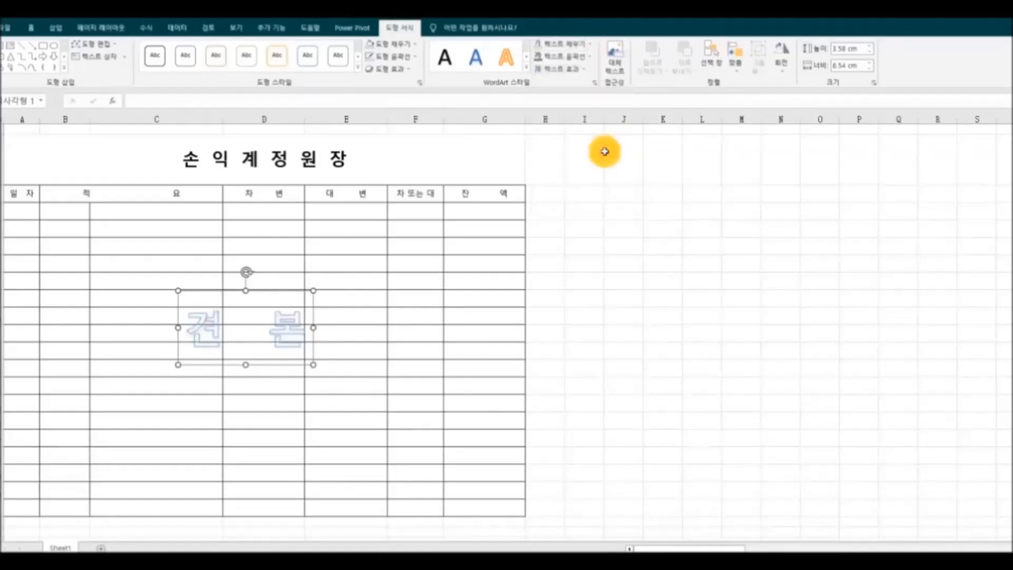
{"action": "left_click", "coordinate": [591, 57]}
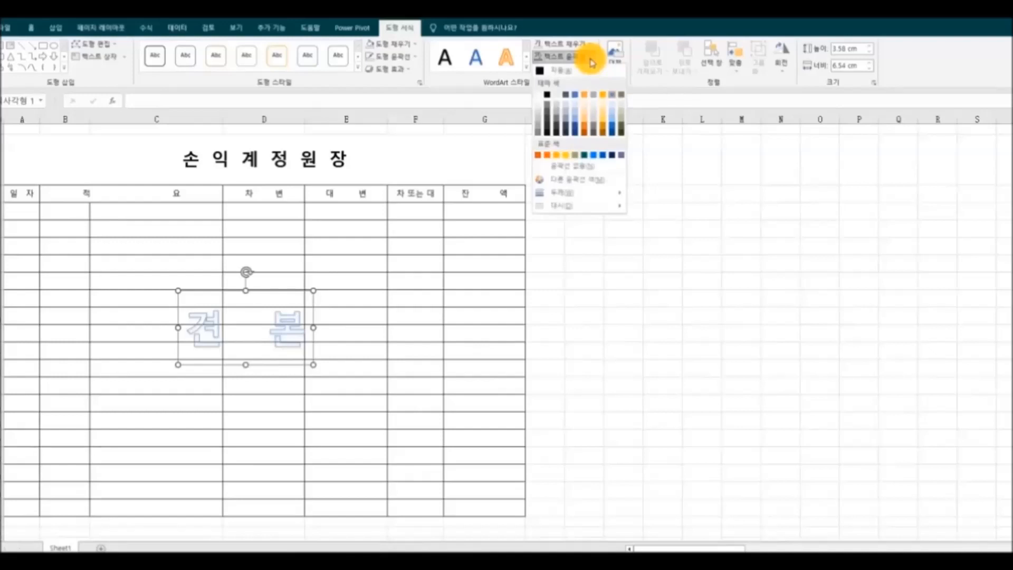
{"action": "left_click", "coordinate": [538, 121]}
{"action": "left_click", "coordinate": [593, 59]}
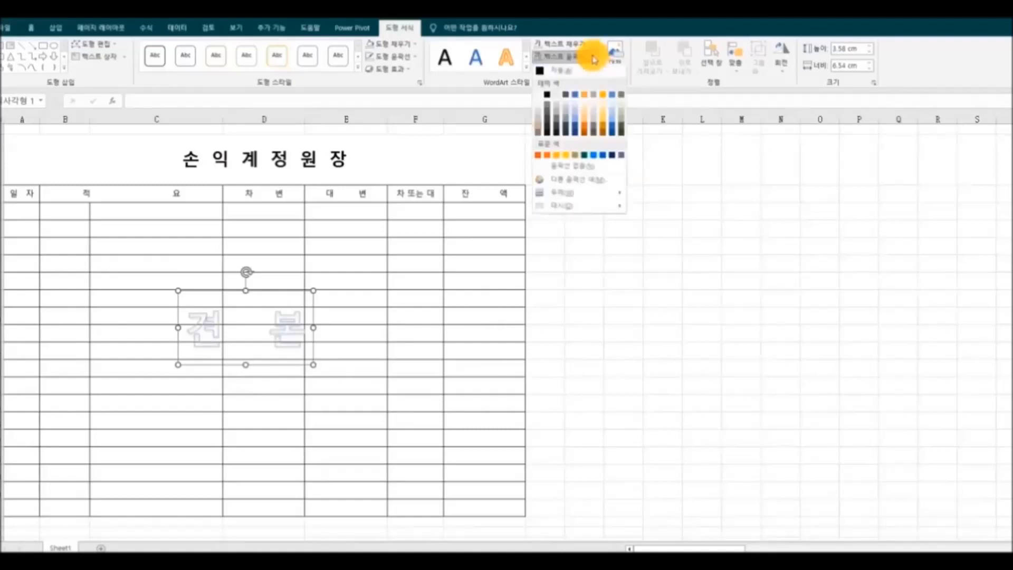
{"action": "mouse_move", "coordinate": [617, 194]}
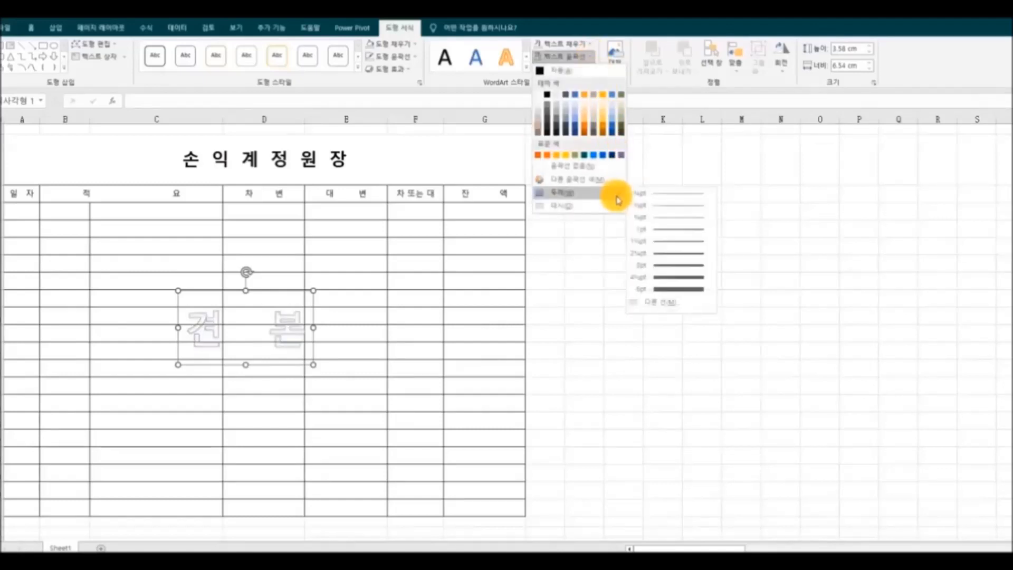
{"action": "left_click", "coordinate": [658, 195]}
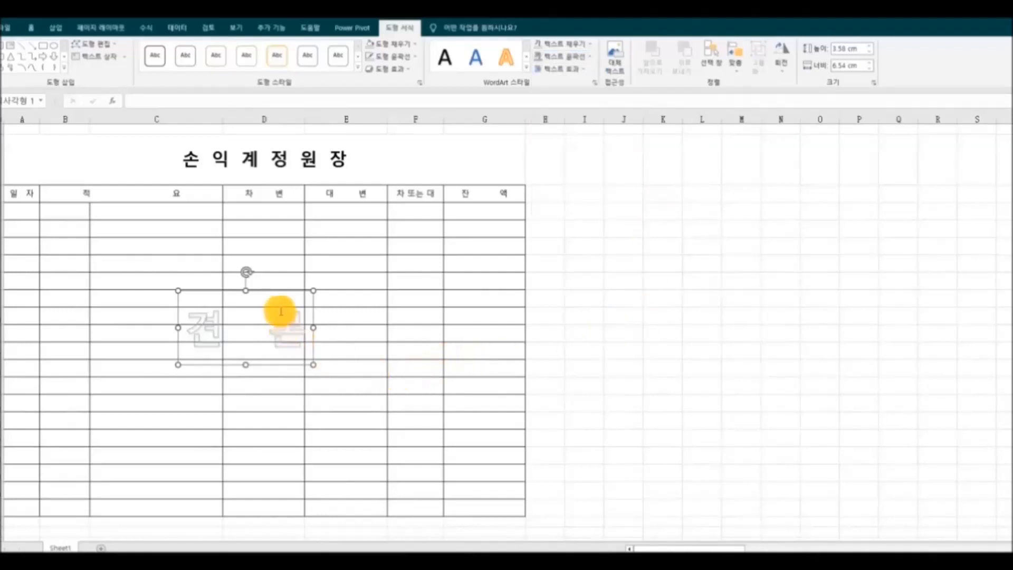
{"action": "left_click", "coordinate": [235, 382]}
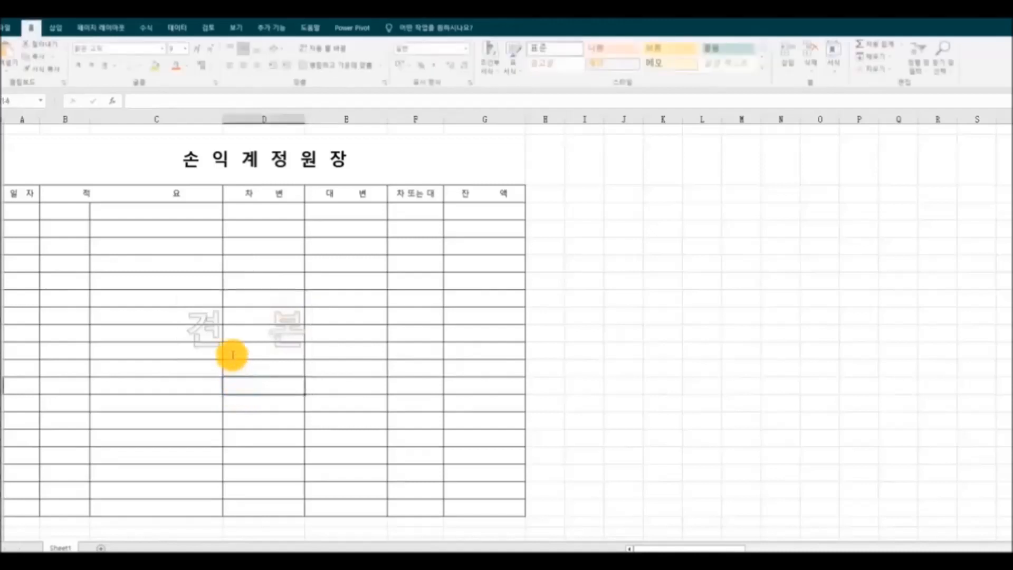
Step: Shift the "견 본" WordArt slightly down and to the left in the ledger table, and check it in the print preview
{"action": "left_click", "coordinate": [232, 336]}
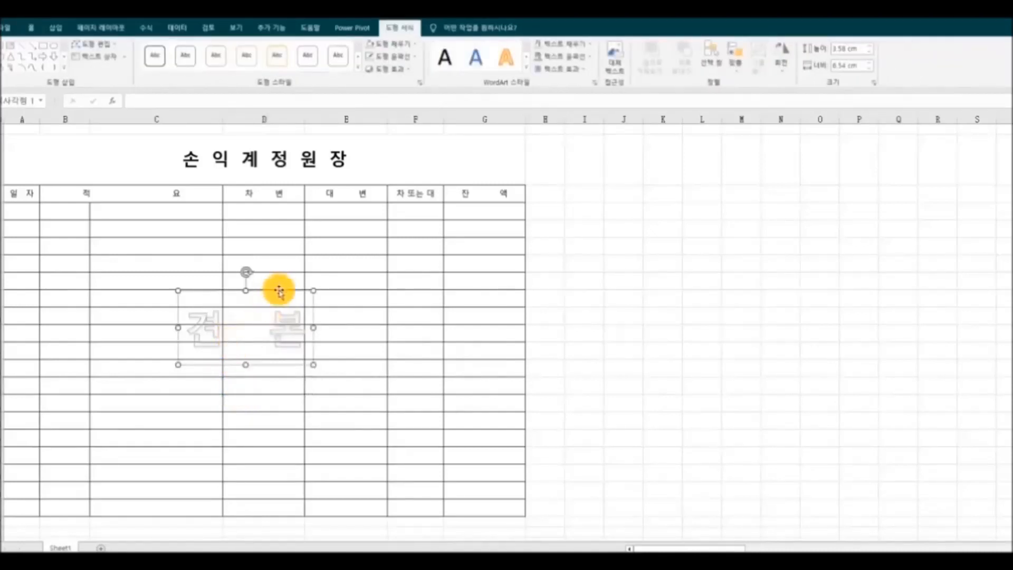
{"action": "left_click", "coordinate": [686, 404]}
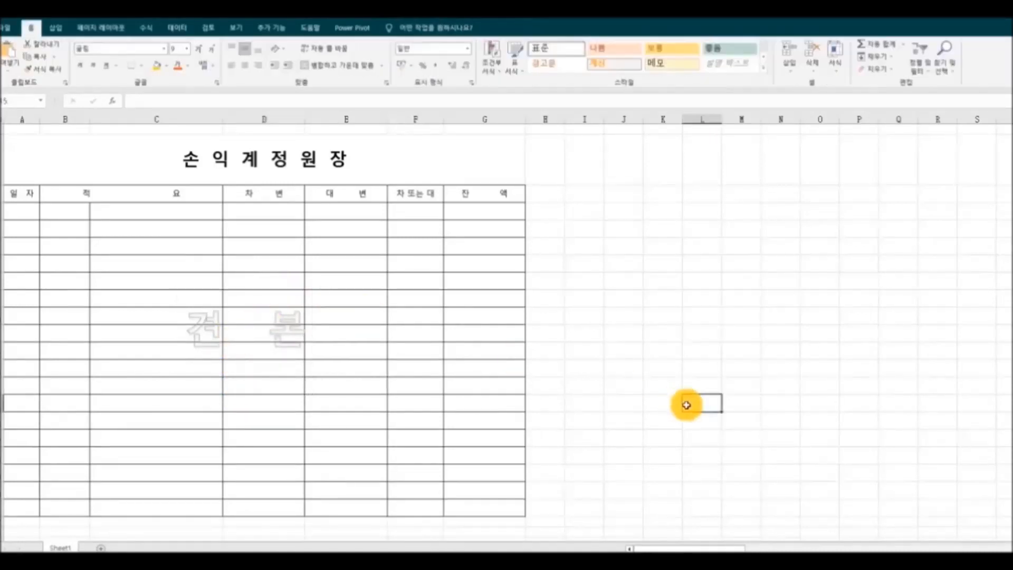
{"action": "left_click", "coordinate": [257, 357]}
{"action": "mouse_move", "coordinate": [253, 284]}
{"action": "left_mouse_down"}
{"action": "mouse_move", "coordinate": [257, 297]}
{"action": "mouse_move", "coordinate": [250, 292]}
{"action": "left_mouse_up"}
{"action": "left_click", "coordinate": [662, 397]}
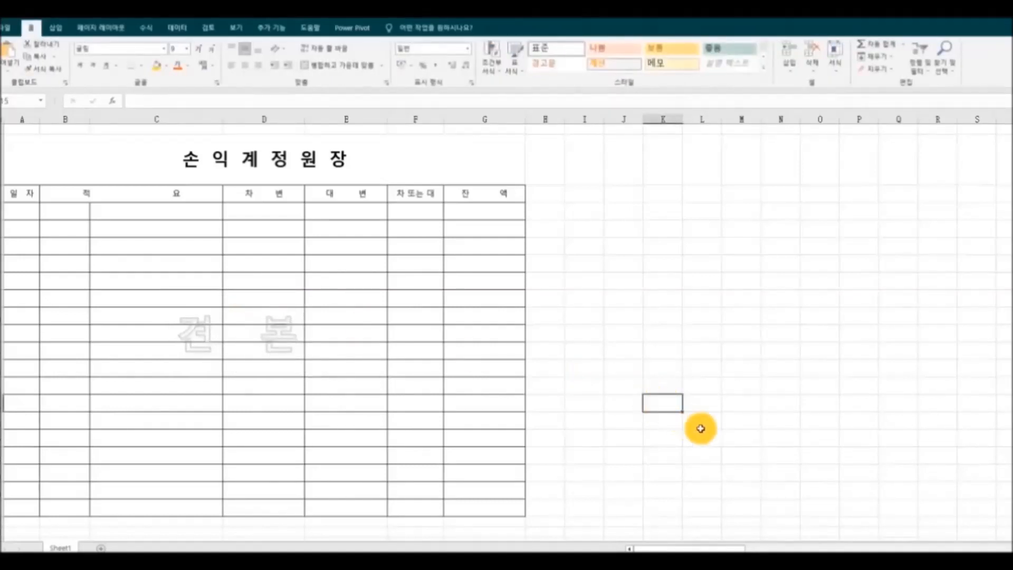
{"action": "key", "text": "ctrl+p"}
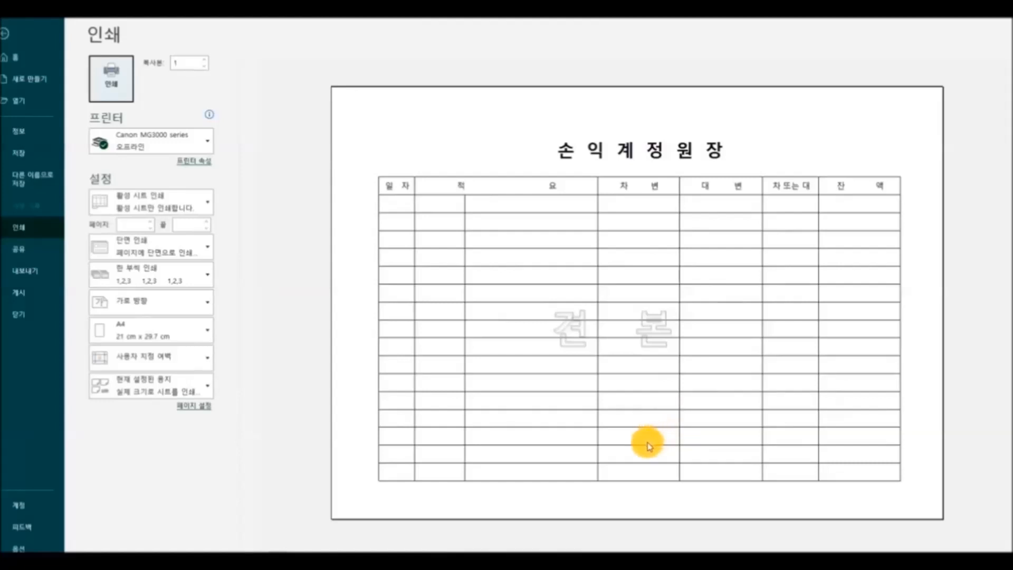
{"action": "left_click", "coordinate": [6, 33]}
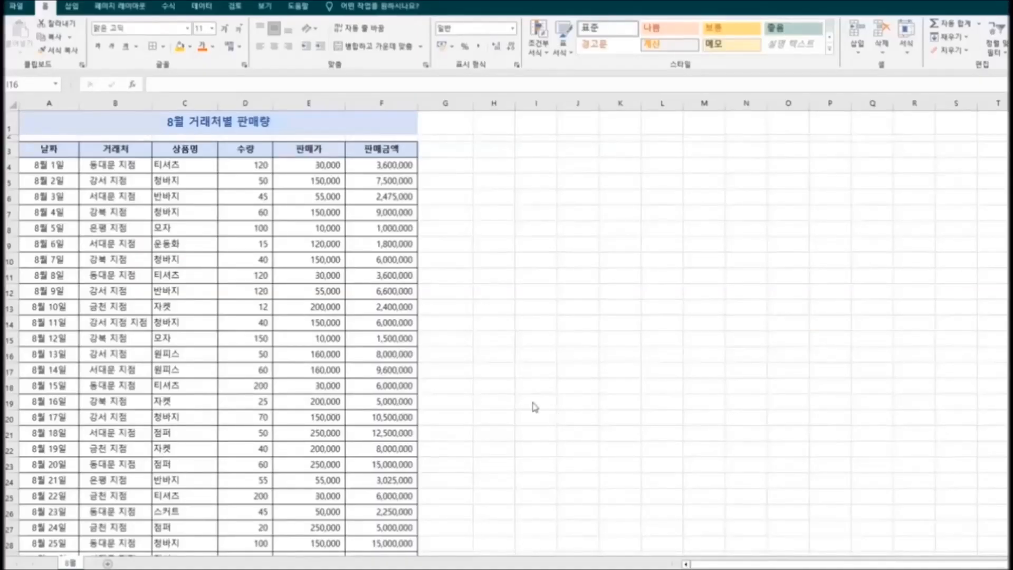
Step: Protect the 8월 sheet with a password, allowing only the selection of locked and unlocked cells, and re-enter the password to confirm
{"action": "left_click", "coordinate": [115, 165]}
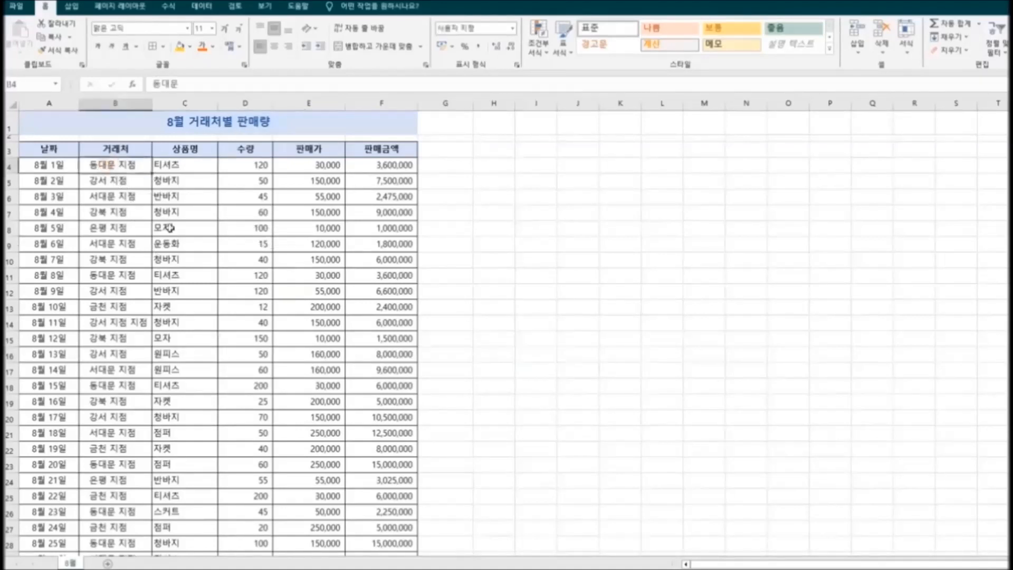
{"action": "left_click", "coordinate": [254, 168]}
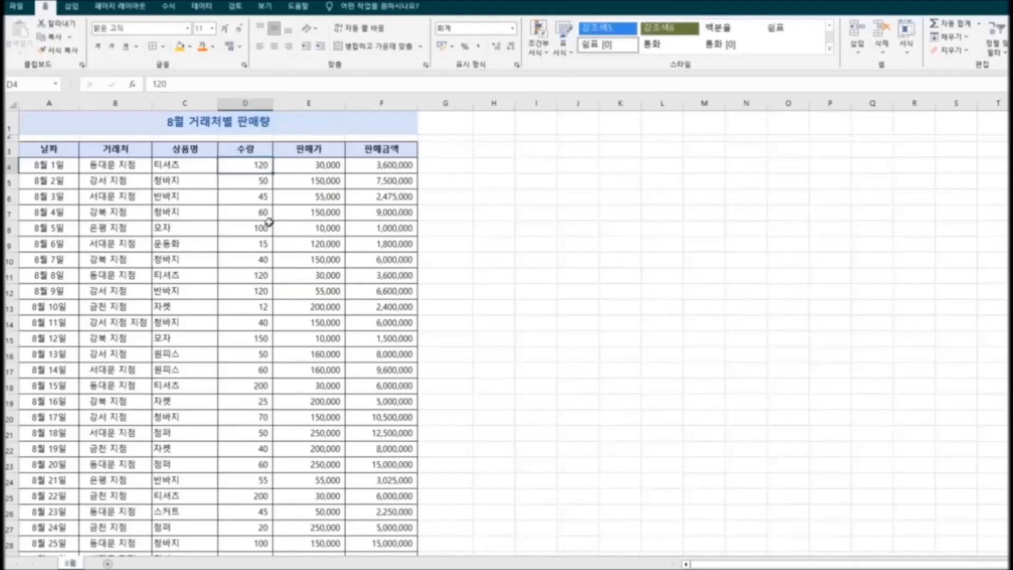
{"action": "left_click", "coordinate": [235, 6]}
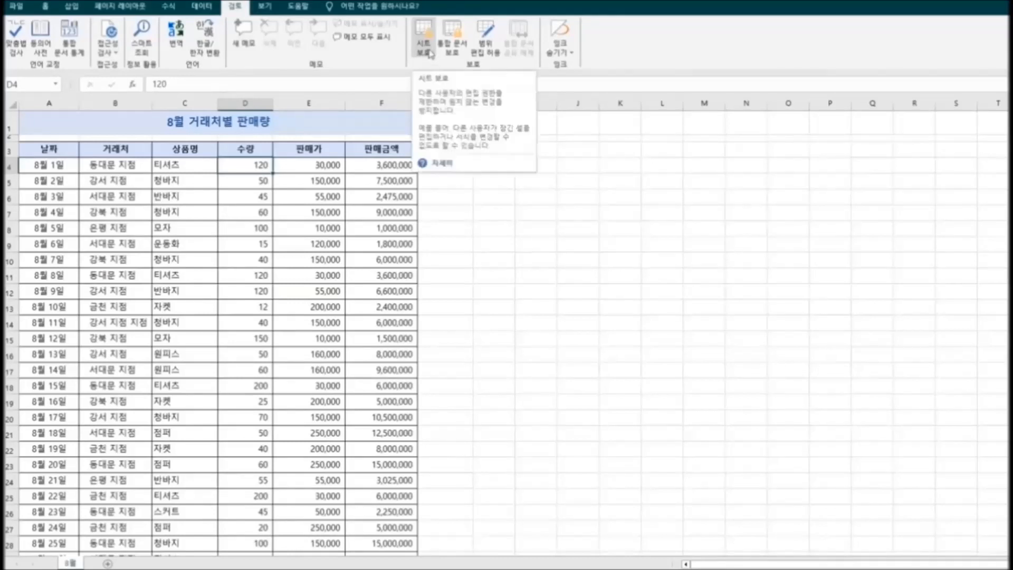
{"action": "left_click", "coordinate": [424, 47]}
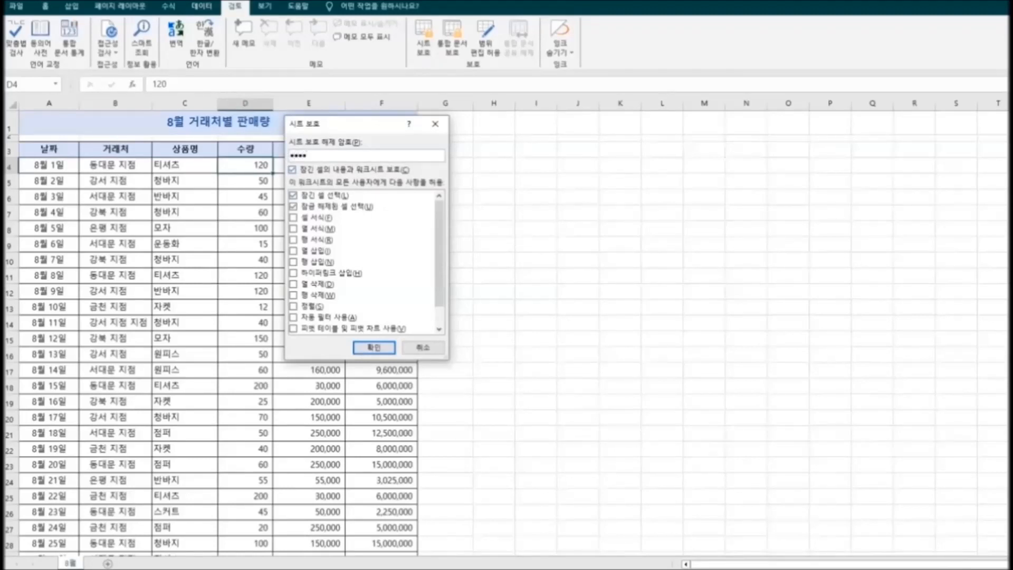
{"action": "left_click", "coordinate": [375, 348]}
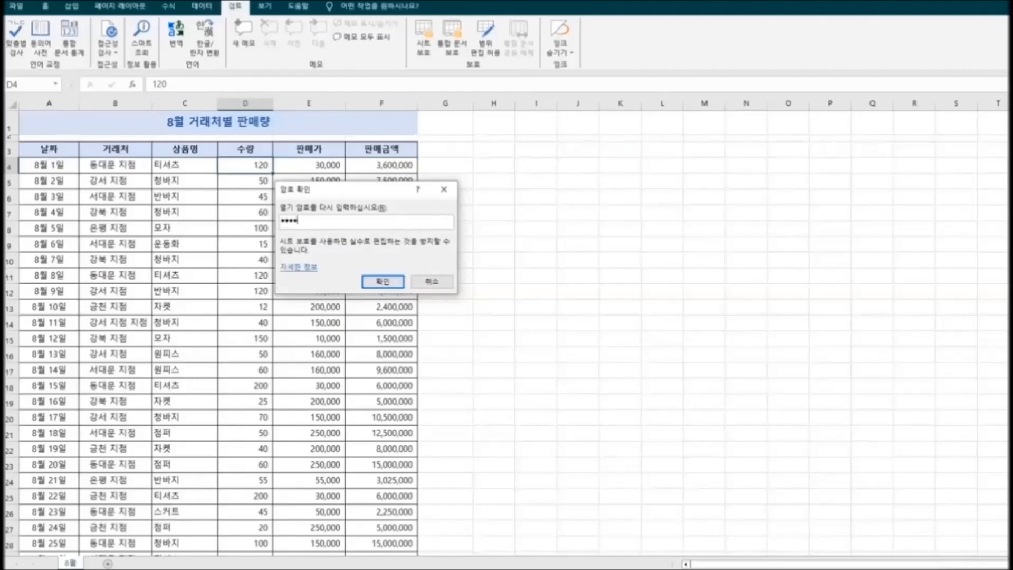
{"action": "left_click", "coordinate": [374, 282]}
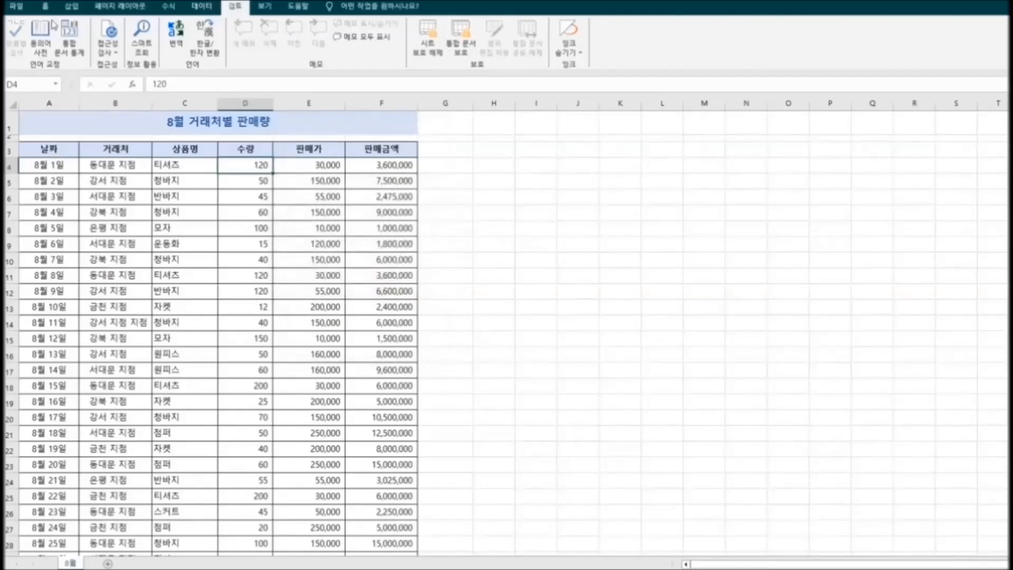
Step: Try to delete the contents of cells D4, B4, C14 and E18 on the protected sheet
{"action": "left_click", "coordinate": [46, 6]}
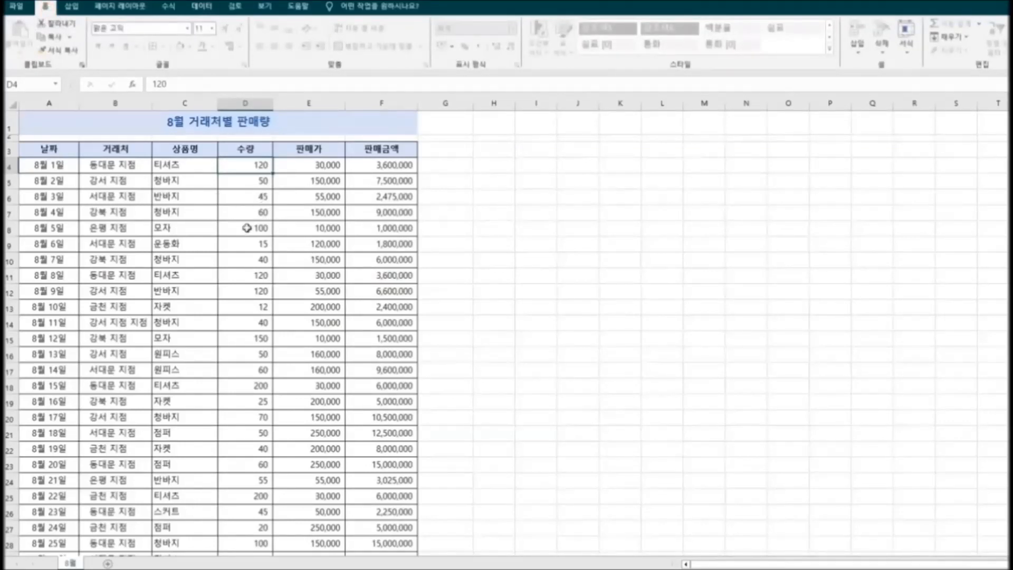
{"action": "key", "text": "Delete"}
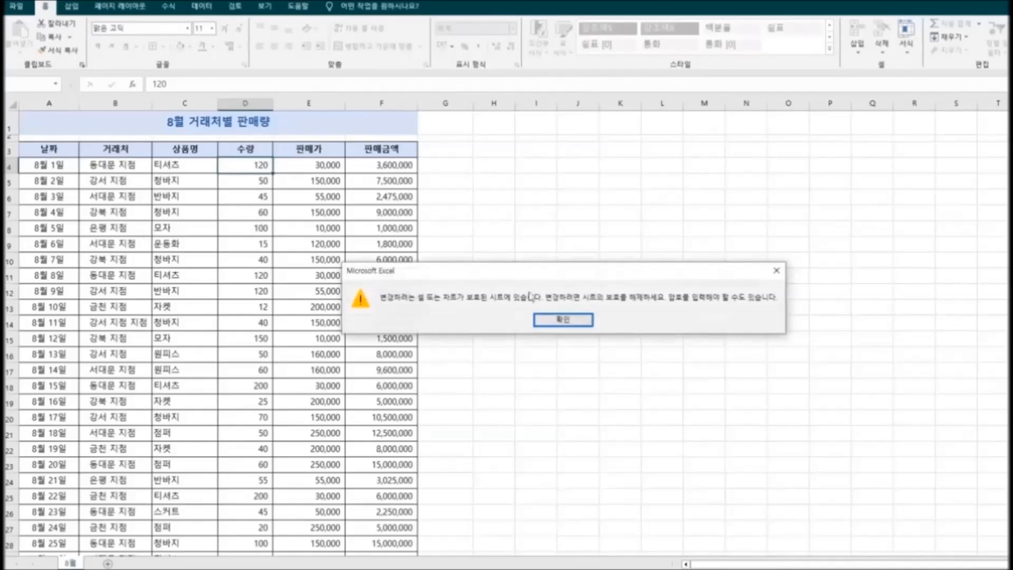
{"action": "left_click", "coordinate": [571, 326]}
{"action": "left_click", "coordinate": [116, 170]}
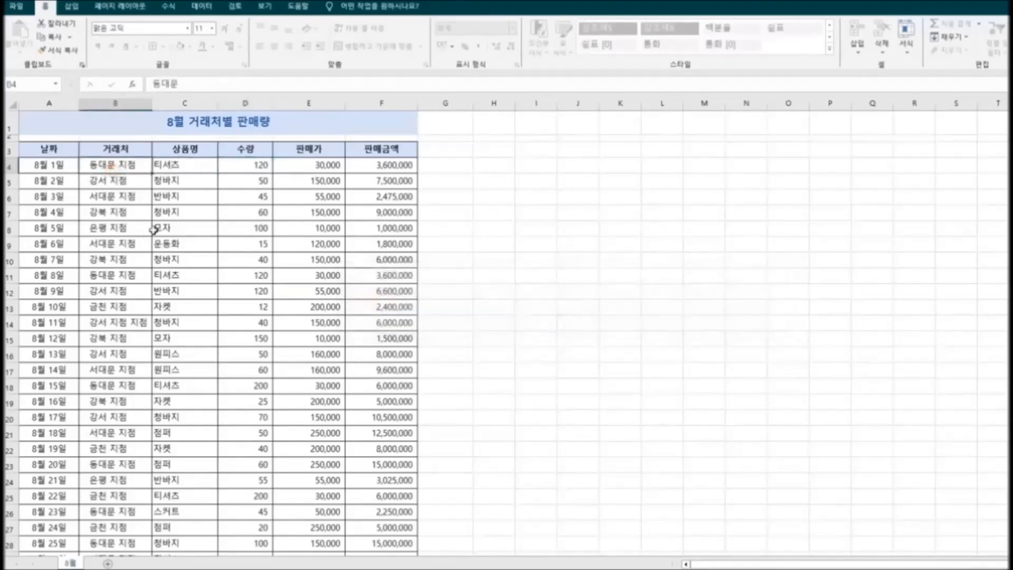
{"action": "key", "text": "Delete"}
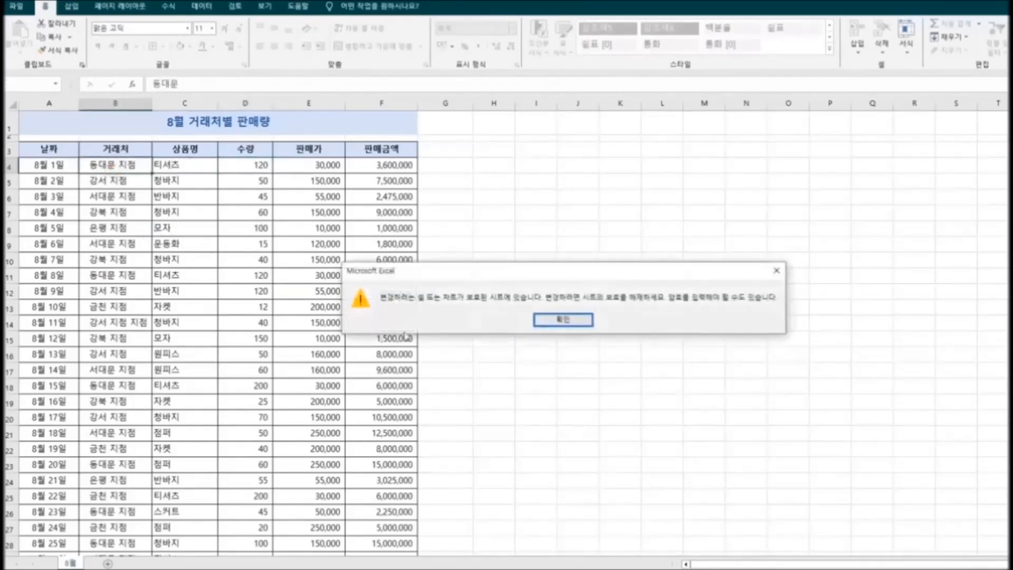
{"action": "left_click", "coordinate": [546, 328]}
{"action": "left_click", "coordinate": [201, 324]}
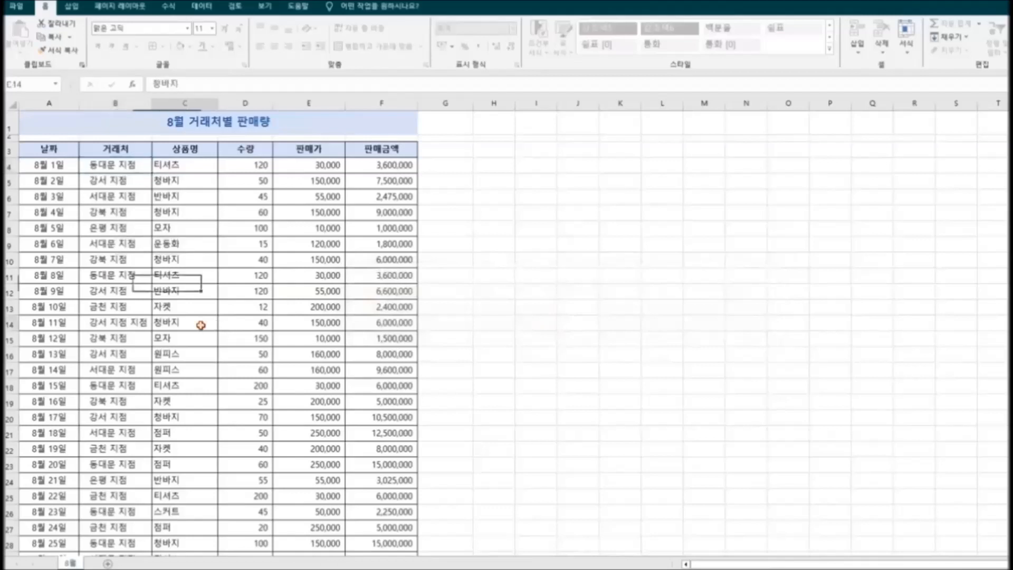
{"action": "key", "text": "Delete"}
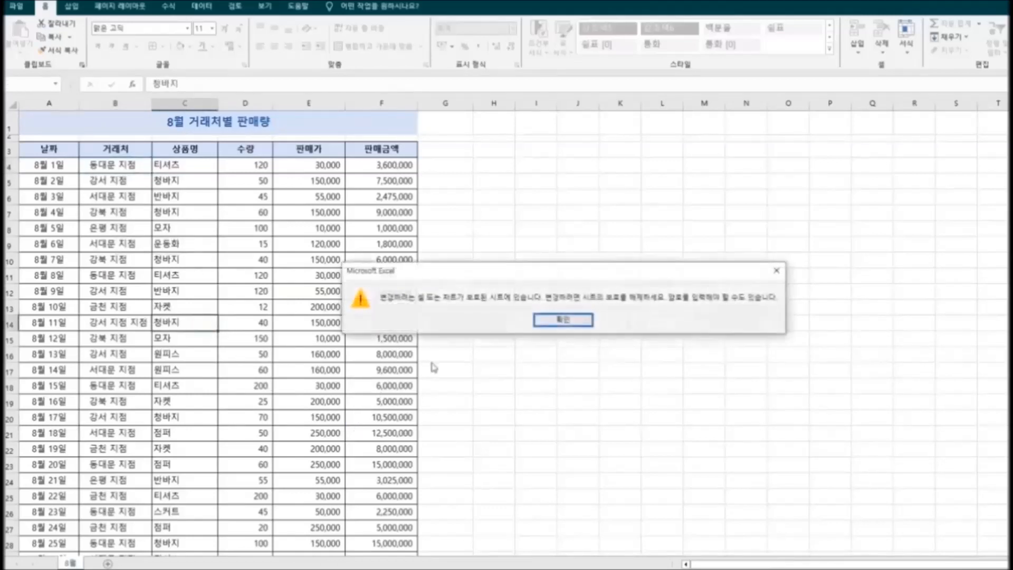
{"action": "left_click", "coordinate": [564, 320]}
{"action": "left_click", "coordinate": [306, 388]}
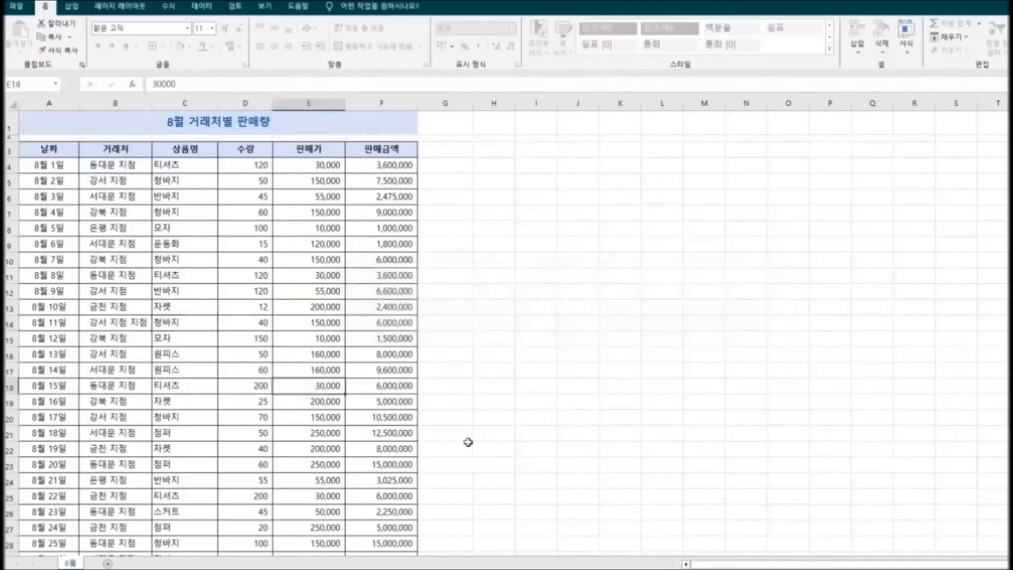
{"action": "key", "text": "Delete"}
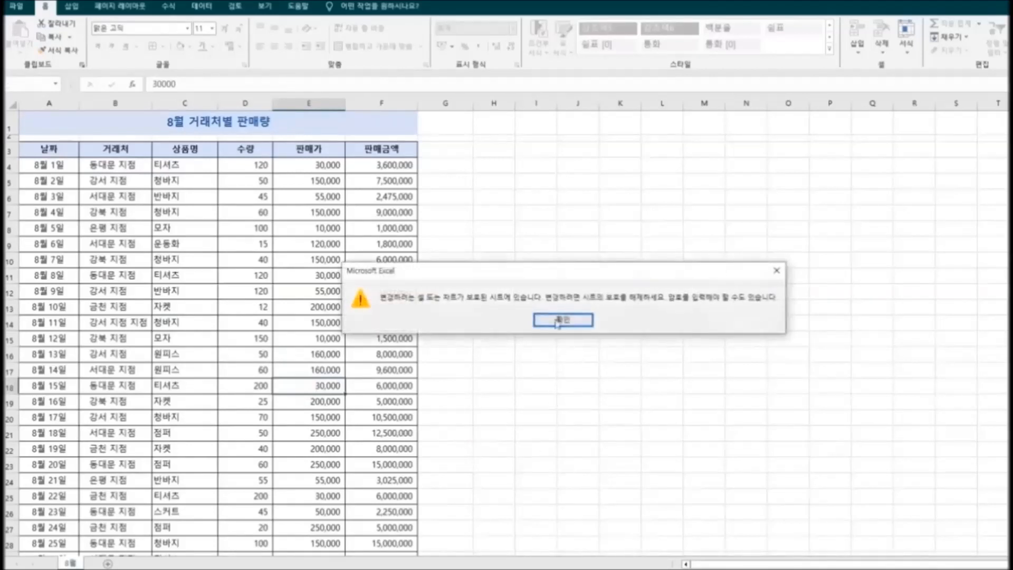
{"action": "left_click", "coordinate": [558, 320]}
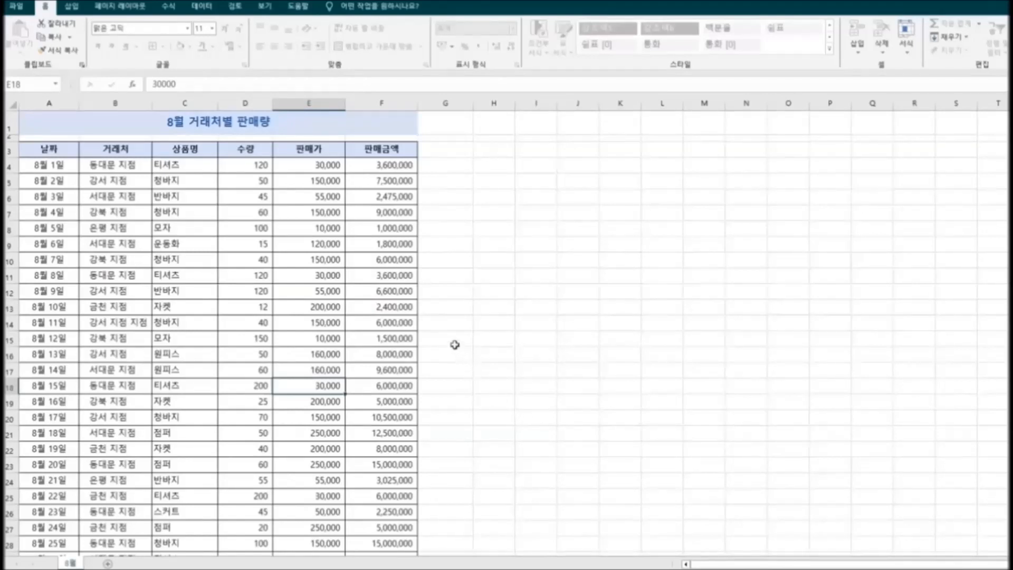
Step: Remove the protection from the 8월 sheet by entering the sheet password
{"action": "left_click", "coordinate": [237, 6]}
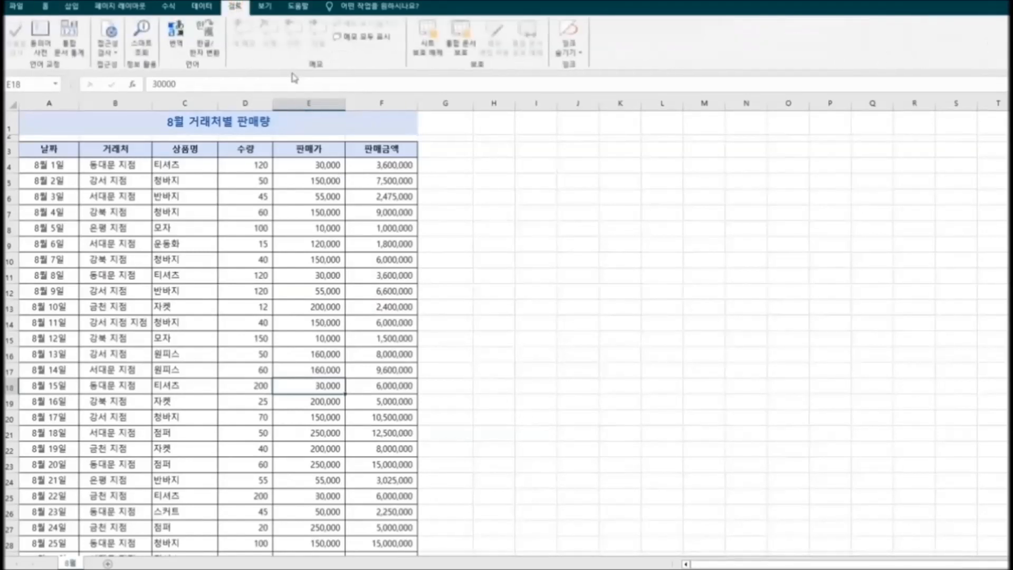
{"action": "left_click", "coordinate": [427, 45]}
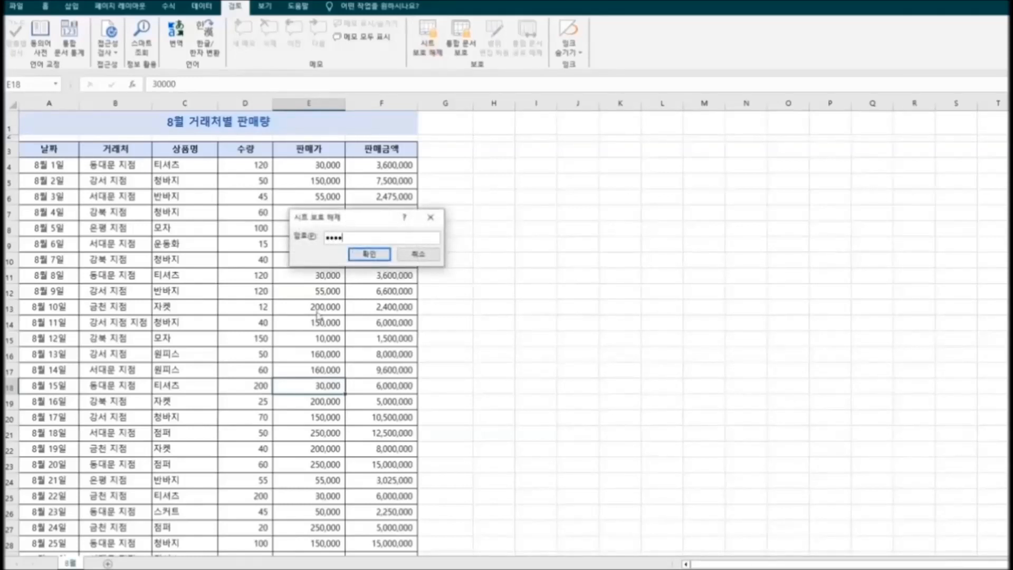
{"action": "left_click", "coordinate": [369, 255]}
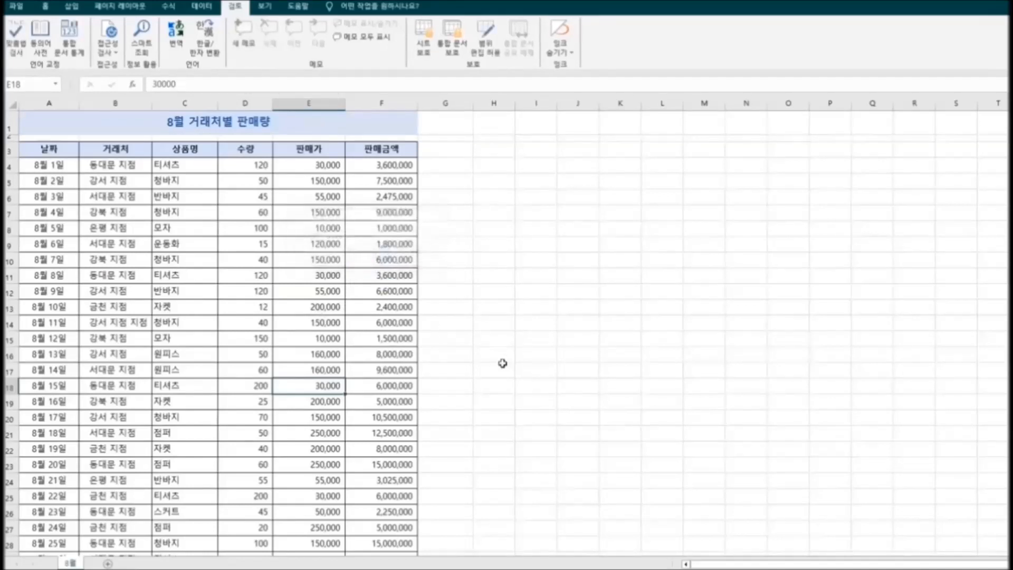
Step: Set the quantity in cell D5 to 100 and in cell D6 to 150 on the 8월 sheet
{"action": "left_click", "coordinate": [240, 181]}
{"action": "type", "text": "100"}
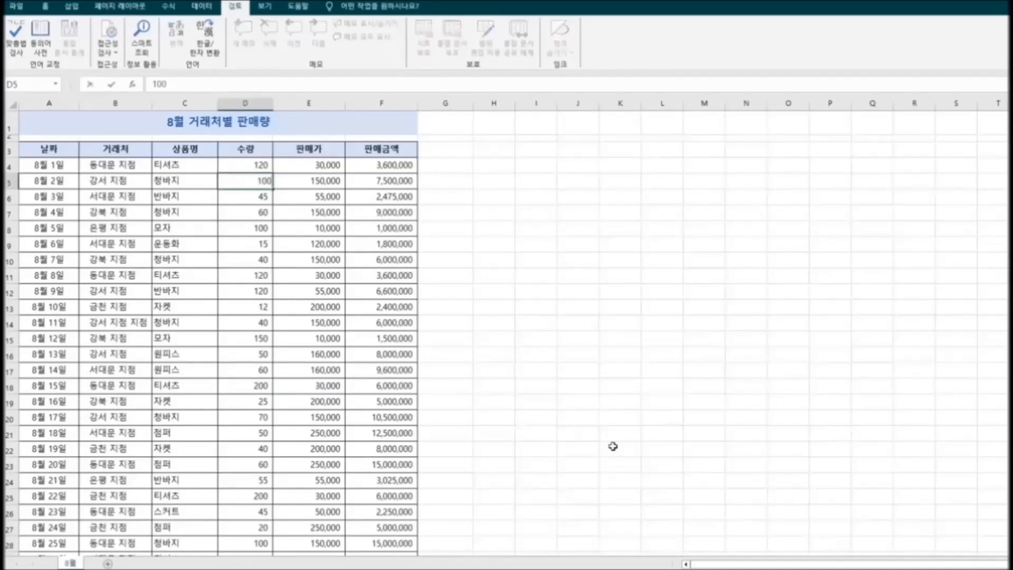
{"action": "key", "text": "Return"}
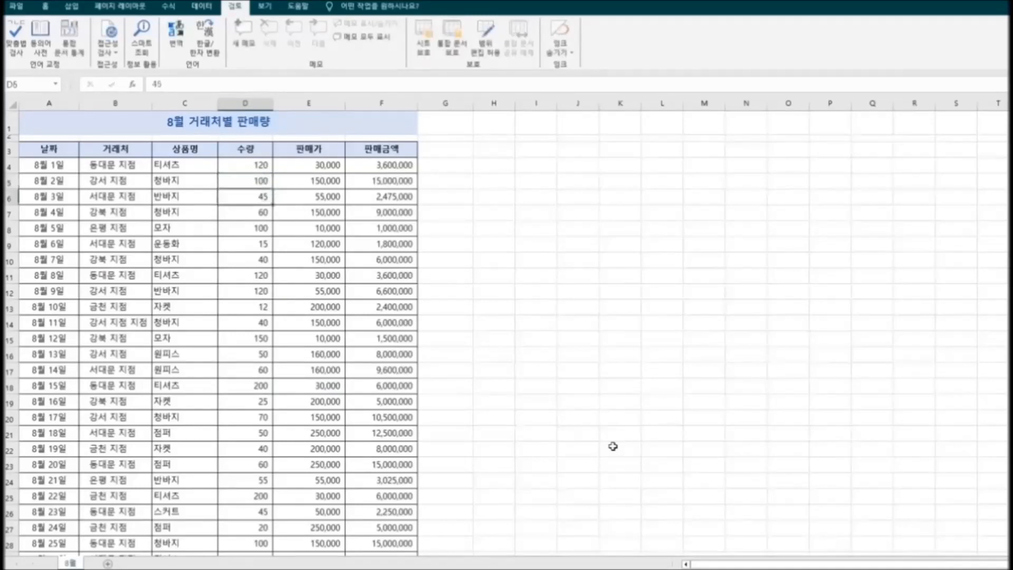
{"action": "type", "text": "1"}
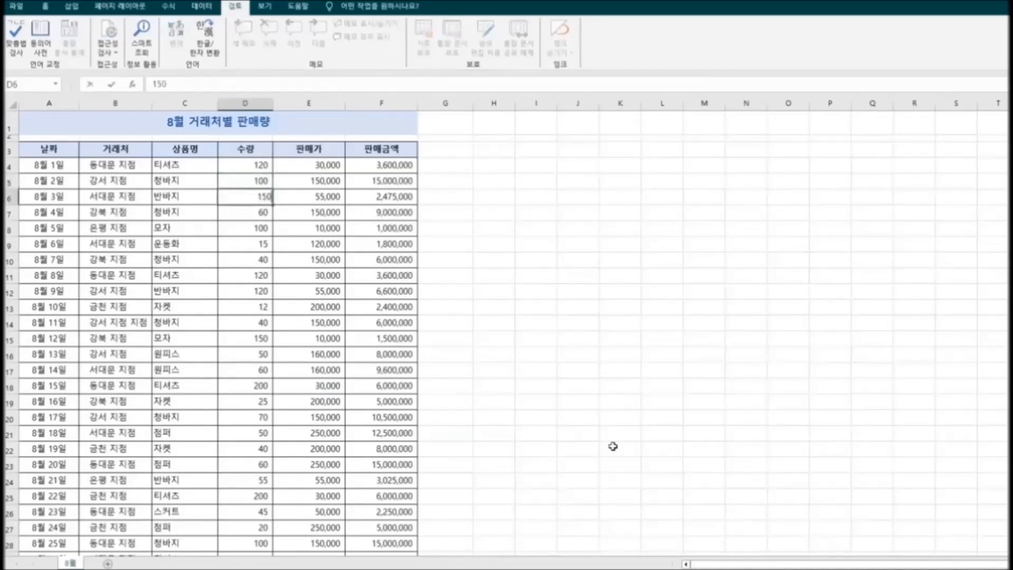
{"action": "type", "text": "50"}
{"action": "key", "text": "Return"}
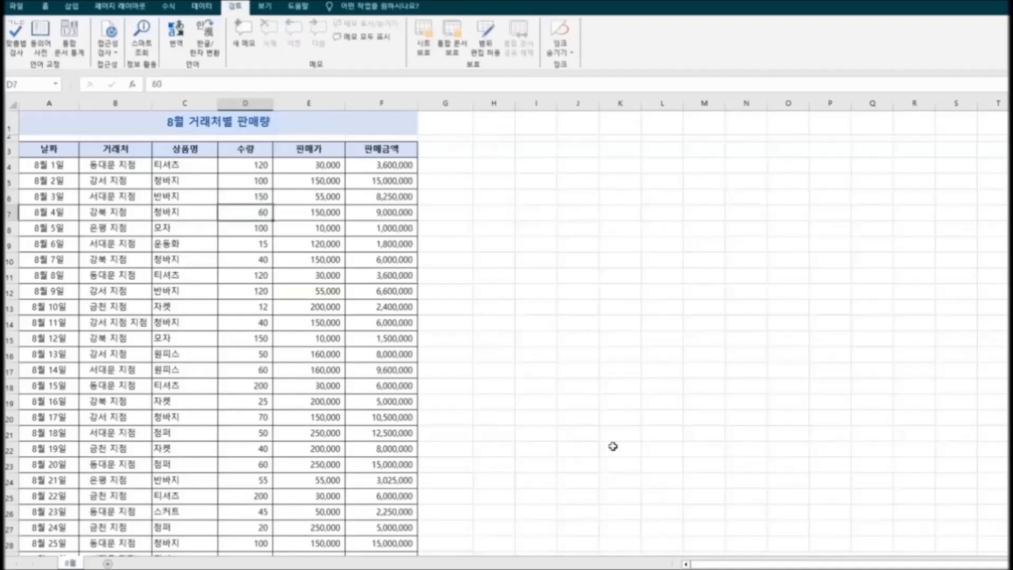
{"action": "type", "text": "5"}
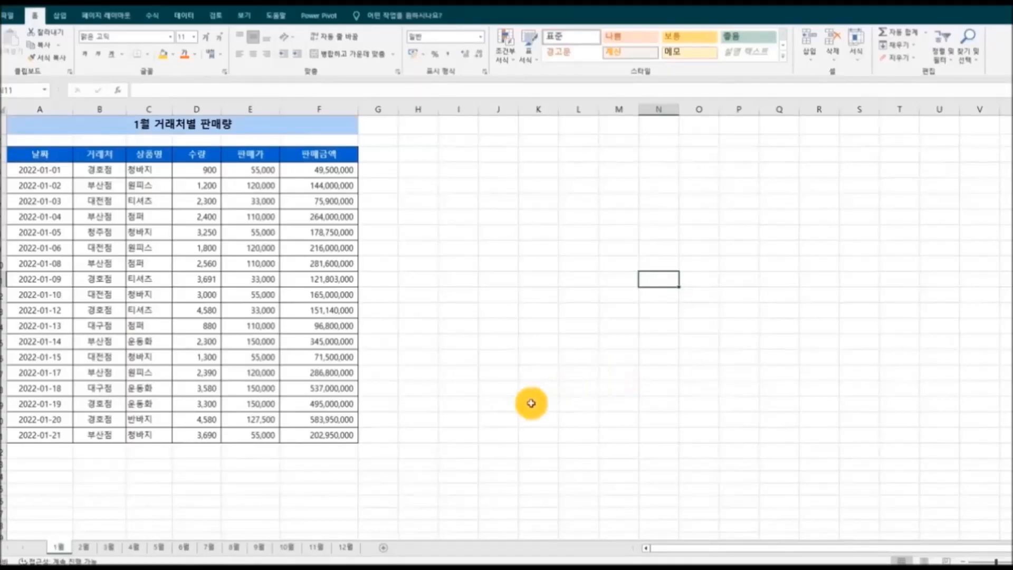
Step: Examine the 부산점 entries in the 거래처 column on the 12월 and 1월 sheets
{"action": "left_click", "coordinate": [348, 548]}
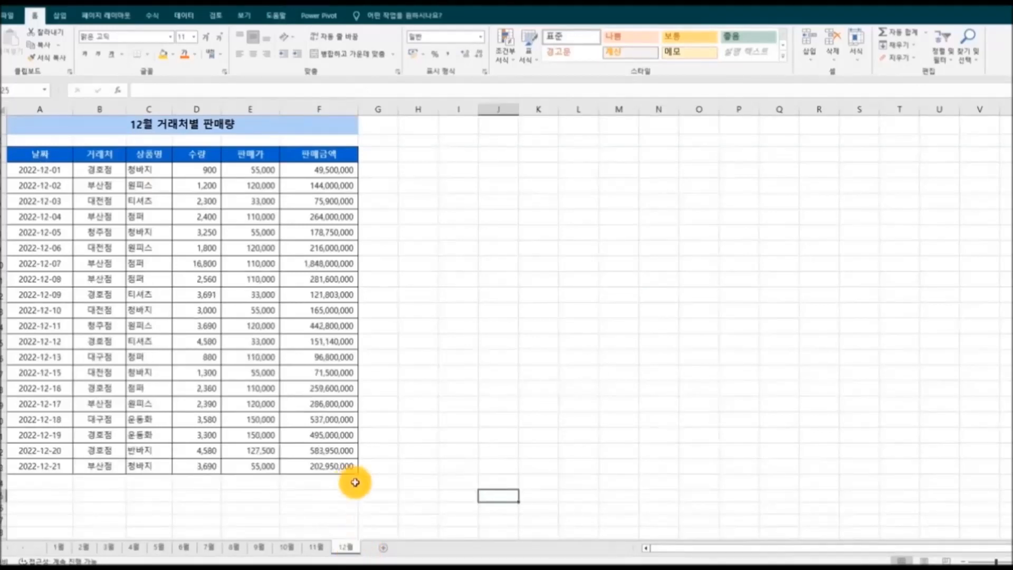
{"action": "left_click", "coordinate": [115, 187]}
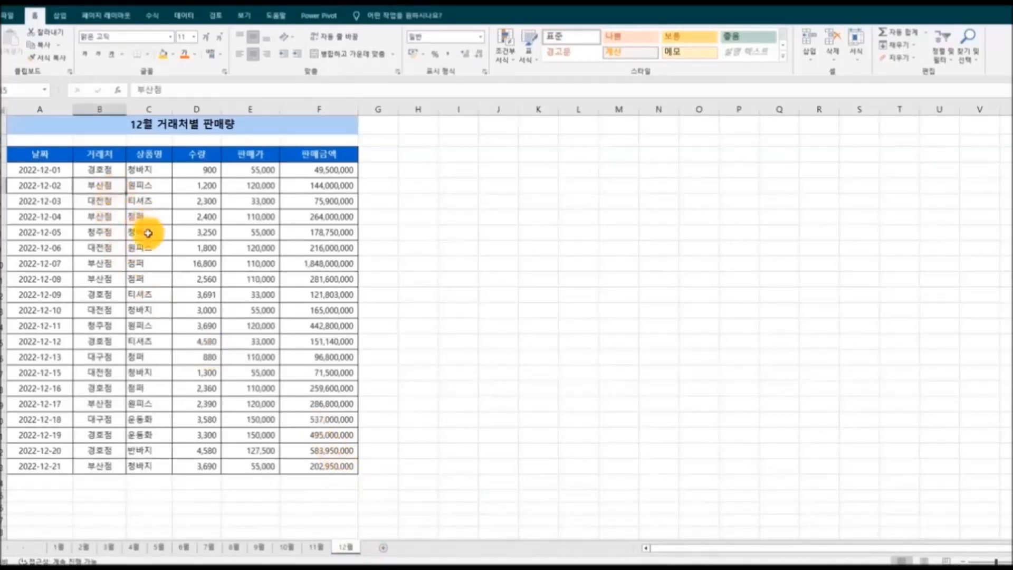
{"action": "left_click", "coordinate": [112, 279]}
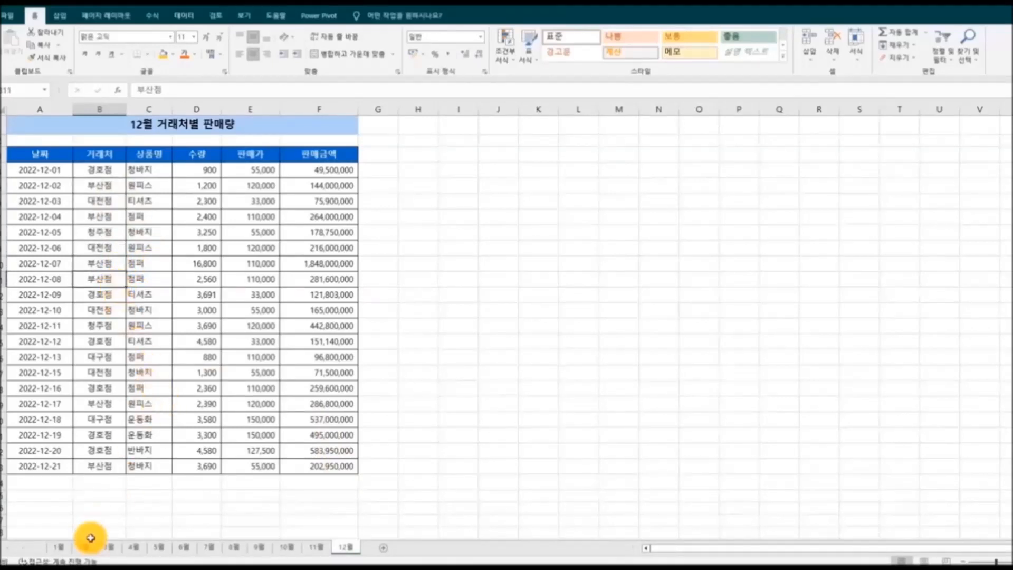
{"action": "left_click", "coordinate": [59, 546]}
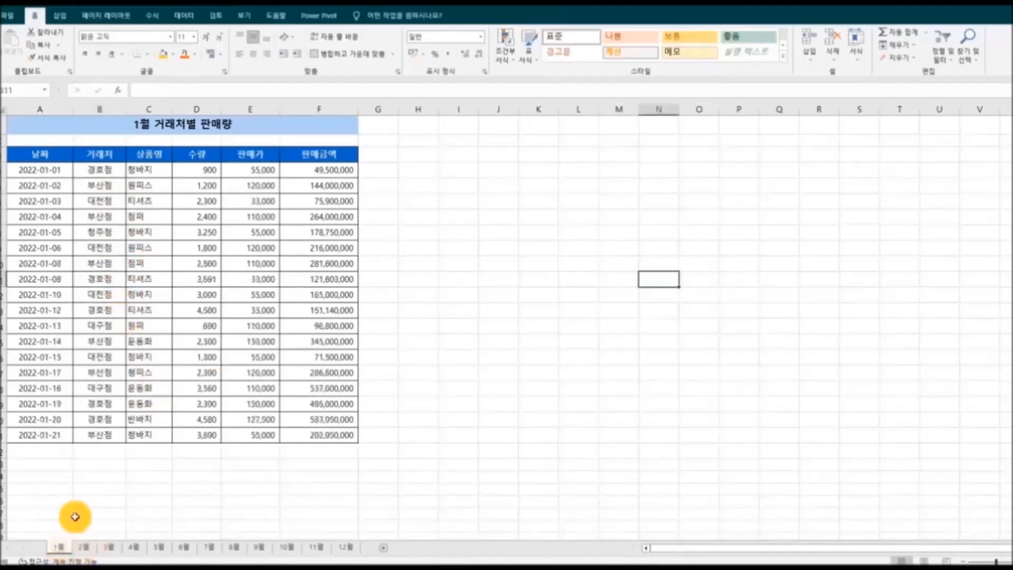
{"action": "left_click", "coordinate": [112, 263]}
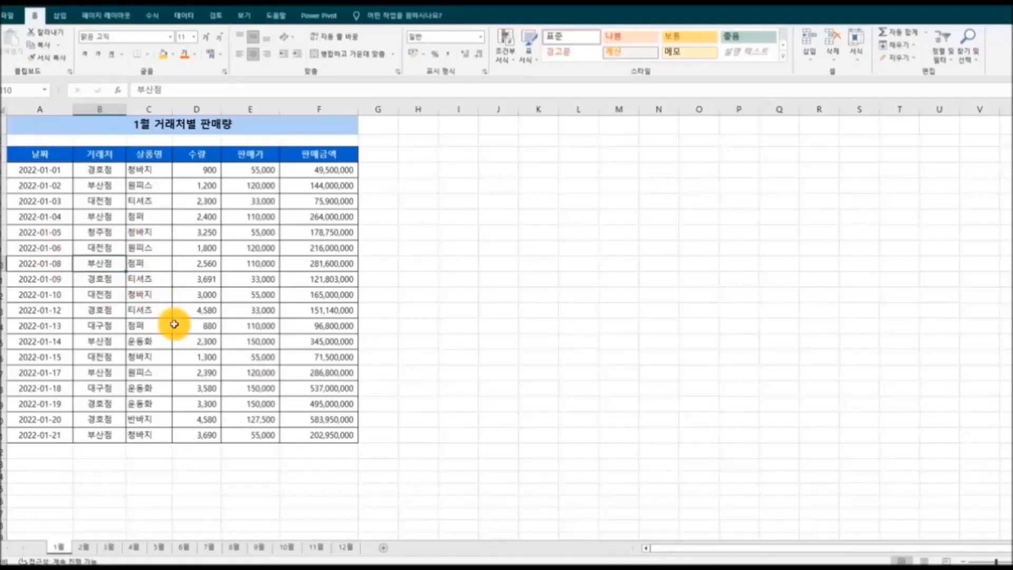
Step: Replace every 부산점 with 세계상사 across the entire workbook using Find and Replace
{"action": "key", "text": "ctrl+h"}
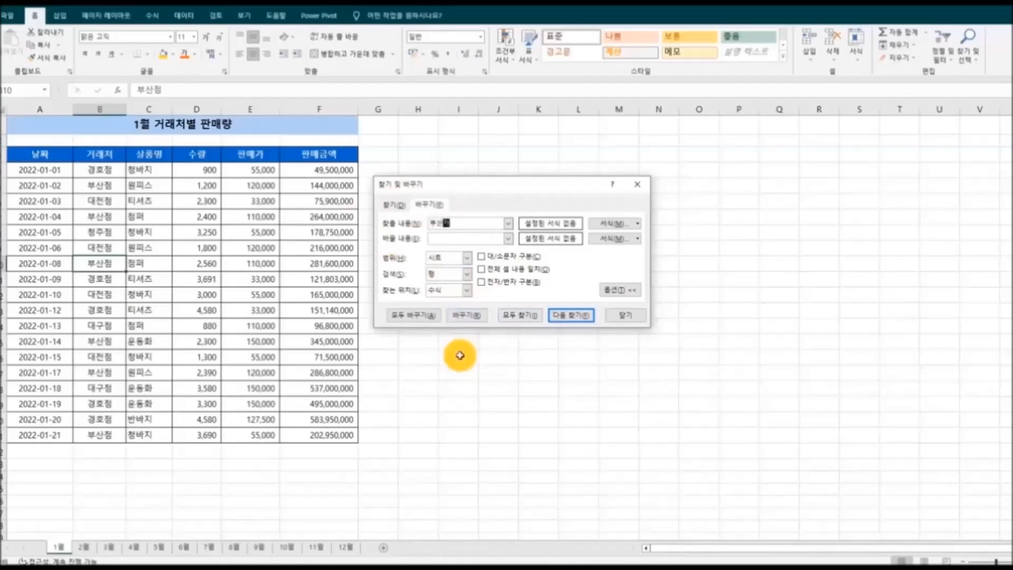
{"action": "type", "text": "부산점"}
{"action": "key", "text": "Tab"}
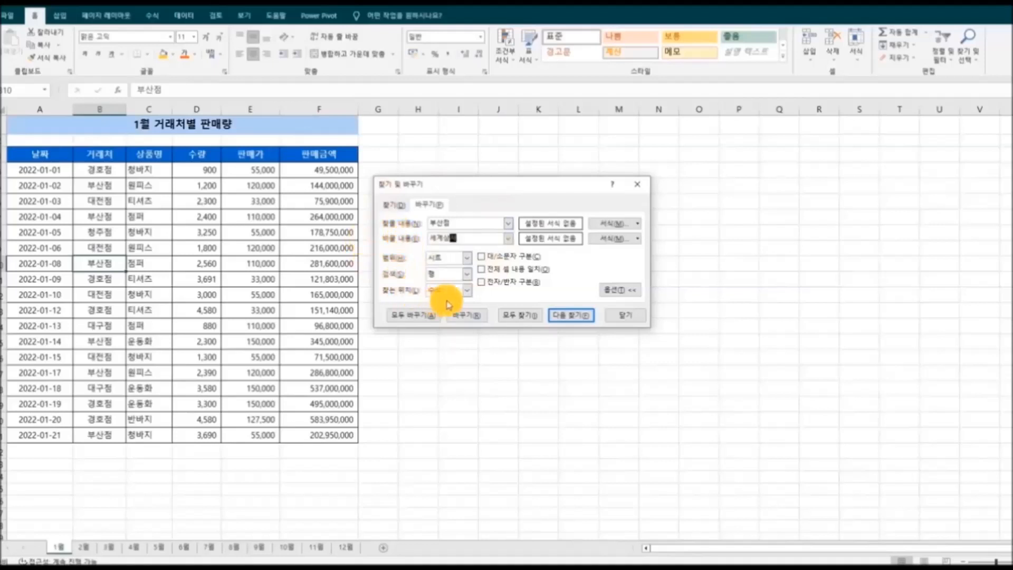
{"action": "left_click", "coordinate": [467, 258]}
{"action": "left_click", "coordinate": [464, 278]}
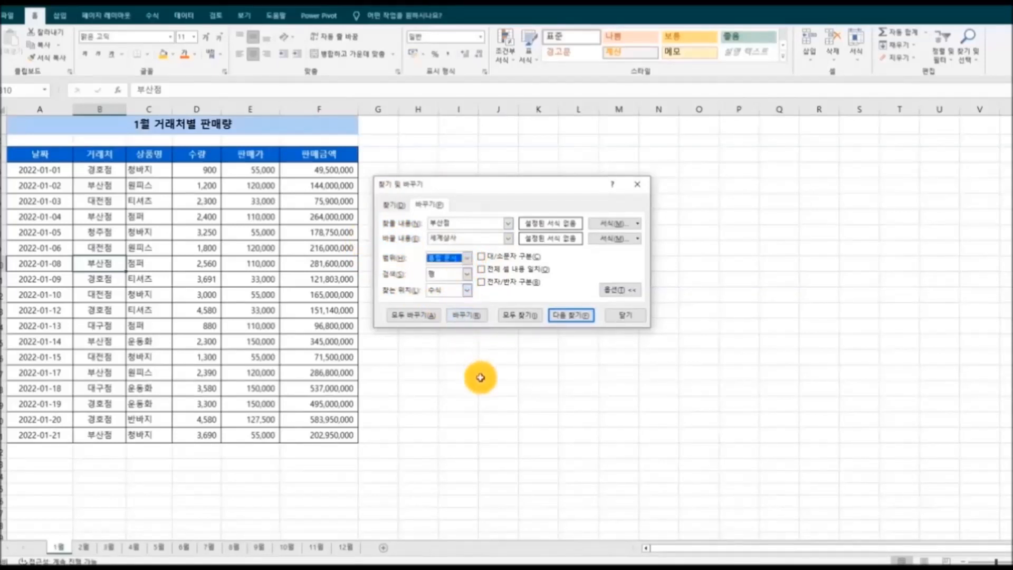
{"action": "left_click", "coordinate": [422, 315]}
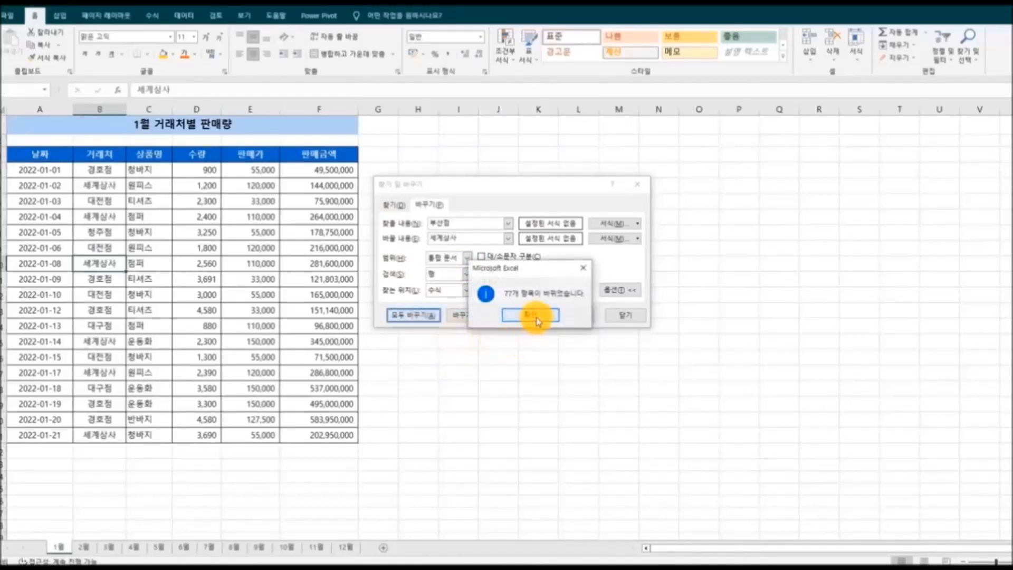
{"action": "left_click", "coordinate": [534, 317]}
{"action": "left_click", "coordinate": [626, 315]}
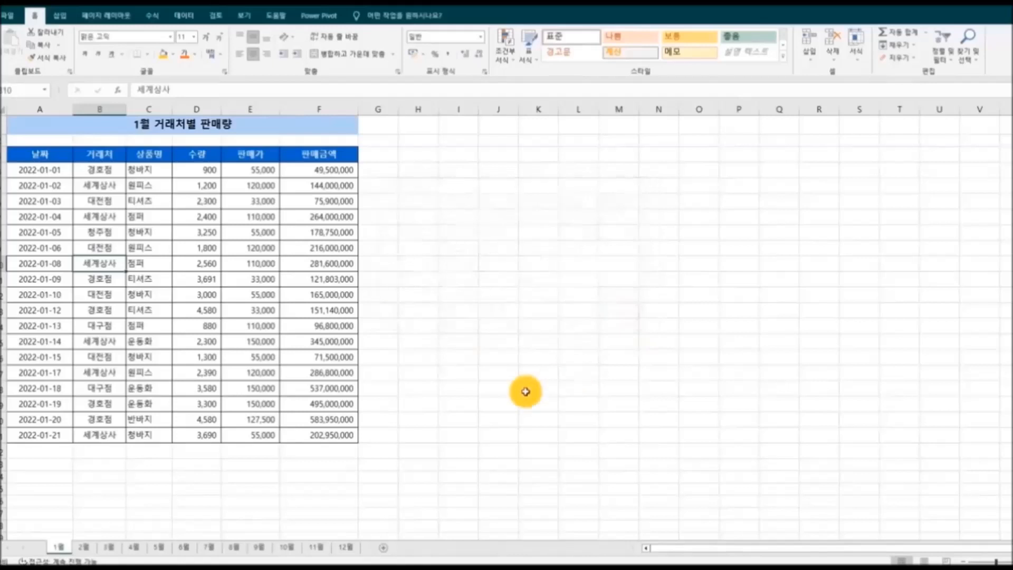
Step: Check the replaced customer names in the 거래처 column on the 1월, 9월 and 12월 sheets
{"action": "left_click", "coordinate": [118, 188]}
{"action": "left_click", "coordinate": [112, 261]}
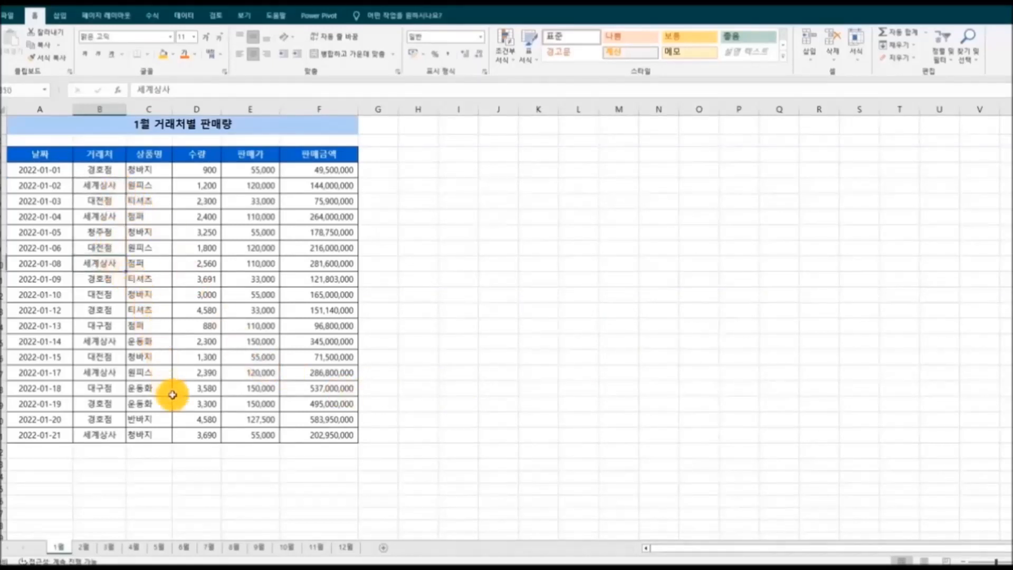
{"action": "left_click", "coordinate": [120, 343]}
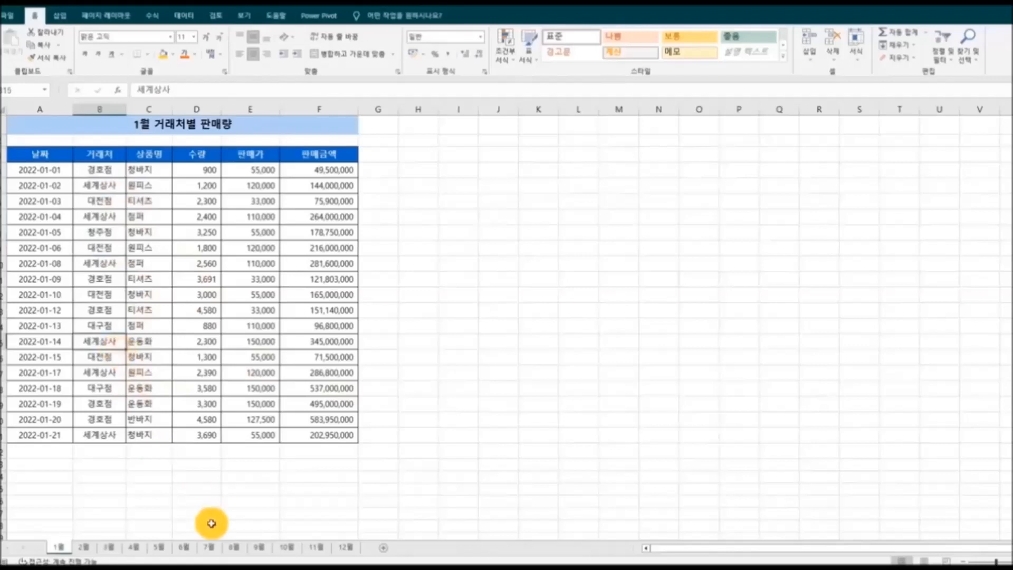
{"action": "left_click", "coordinate": [258, 548]}
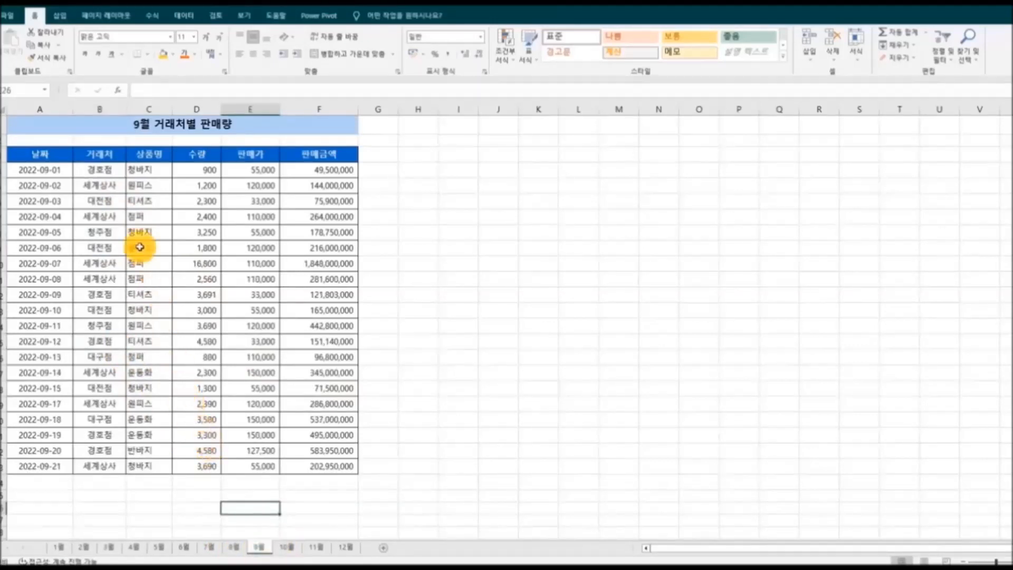
{"action": "left_click", "coordinate": [122, 189]}
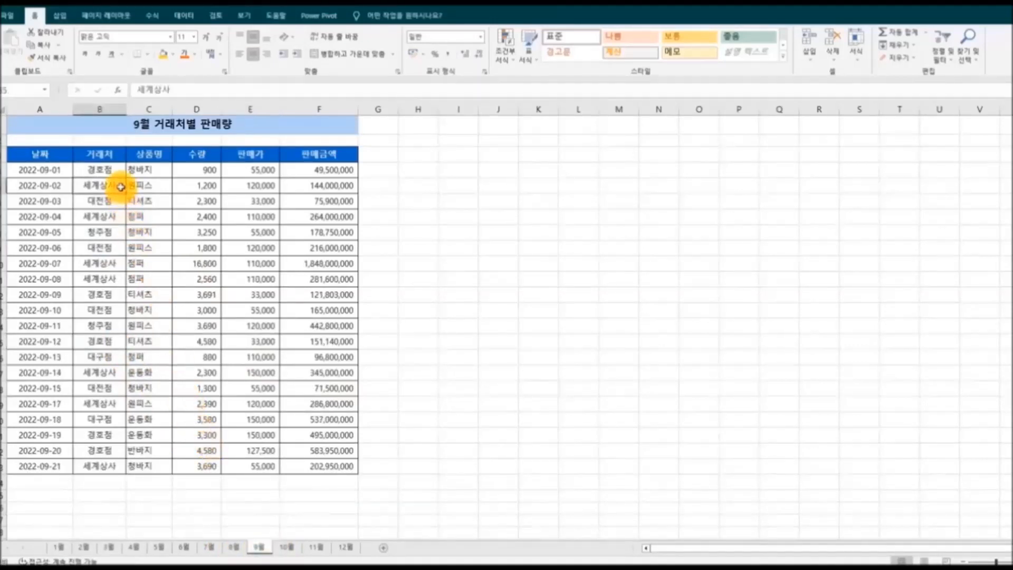
{"action": "left_click", "coordinate": [110, 217]}
{"action": "left_click", "coordinate": [118, 281]}
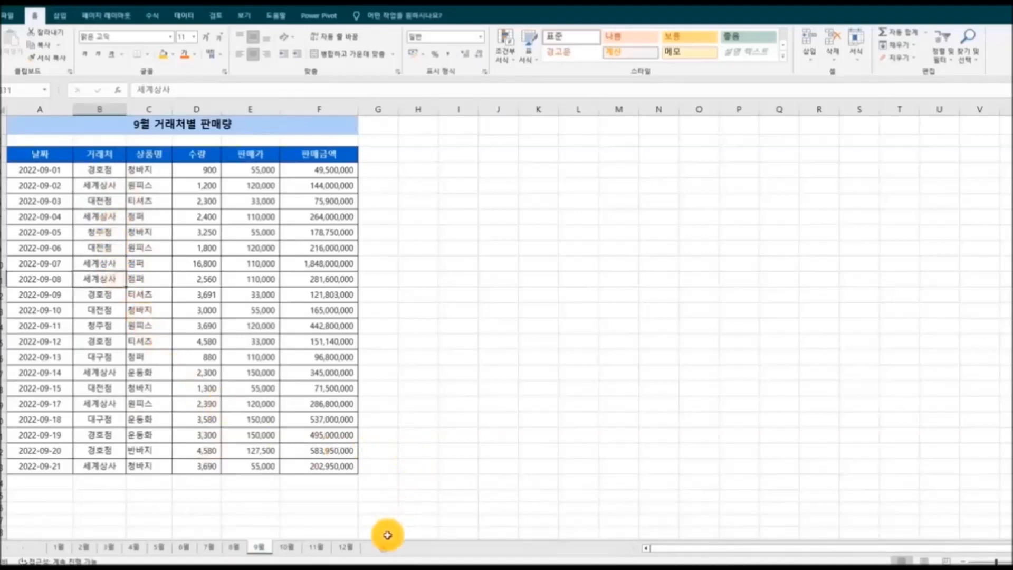
{"action": "left_click", "coordinate": [348, 549]}
{"action": "left_click", "coordinate": [117, 219]}
{"action": "left_click", "coordinate": [111, 186]}
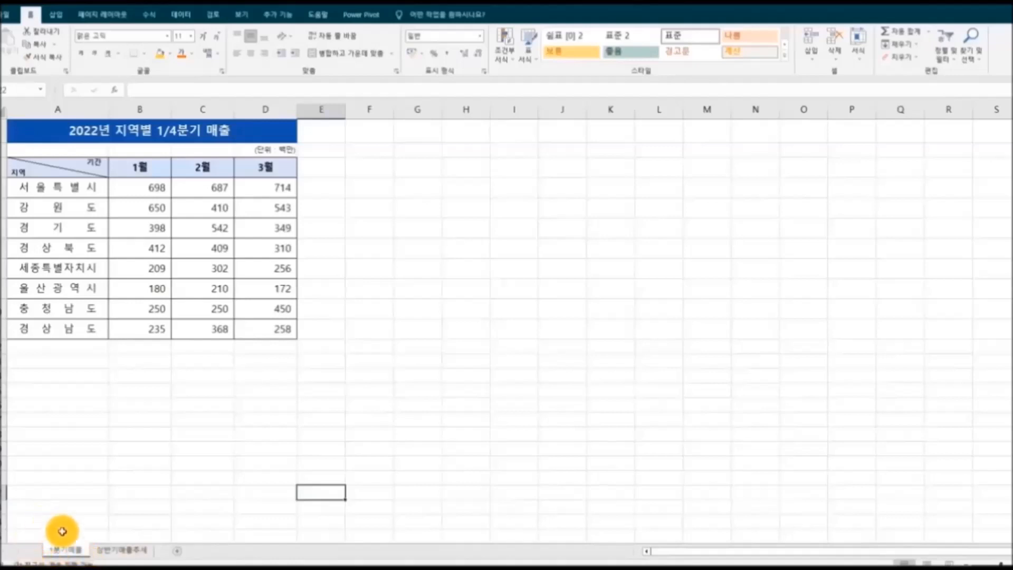
Step: Copy the 상반기매출추세 sheet into a new workbook, keeping the original sheet in place
{"action": "left_click", "coordinate": [116, 553]}
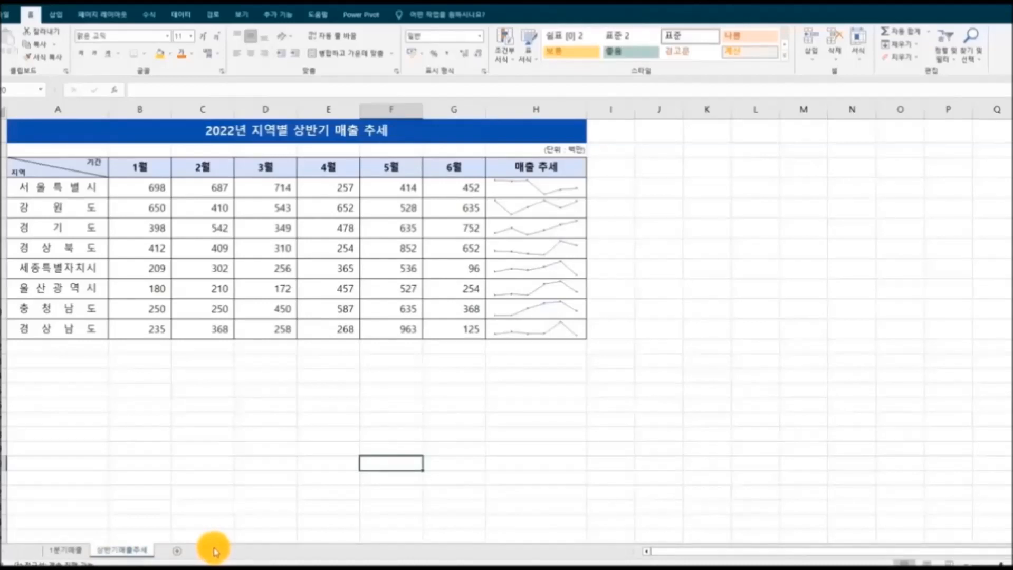
{"action": "right_click", "coordinate": [142, 551]}
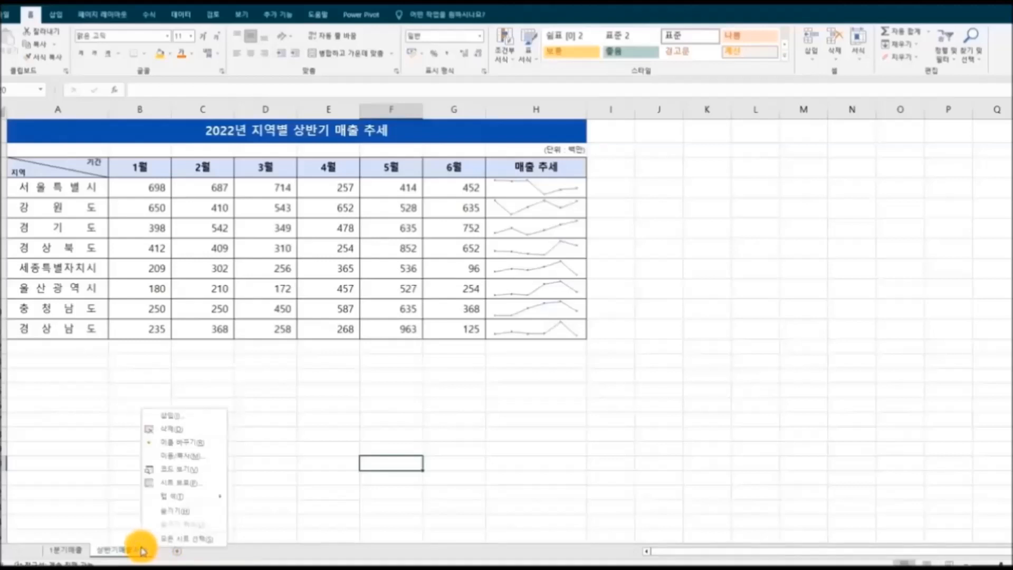
{"action": "left_click", "coordinate": [216, 462]}
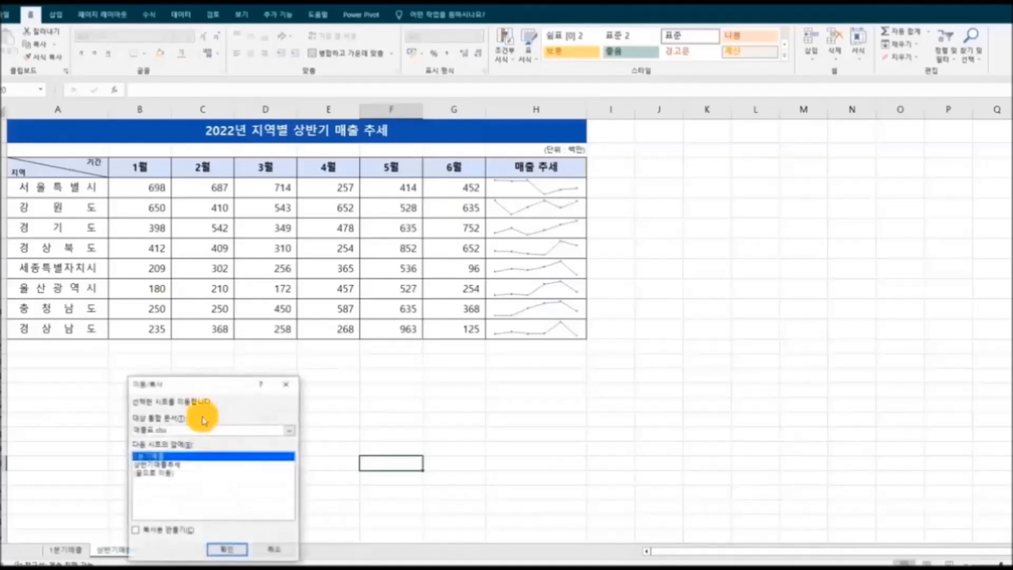
{"action": "left_click_drag", "start_coordinate": [209, 384], "coordinate": [338, 352]}
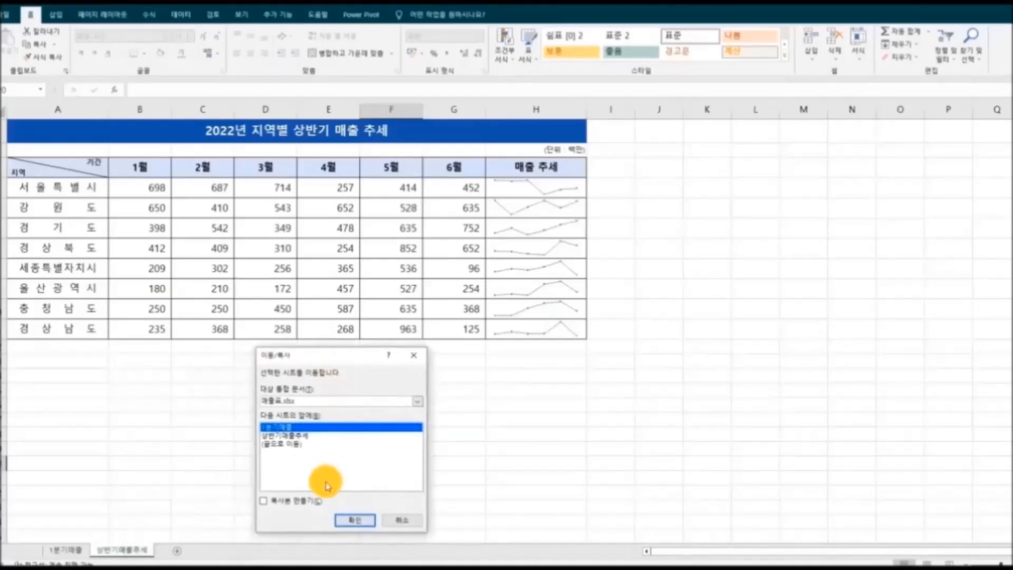
{"action": "left_click", "coordinate": [396, 404]}
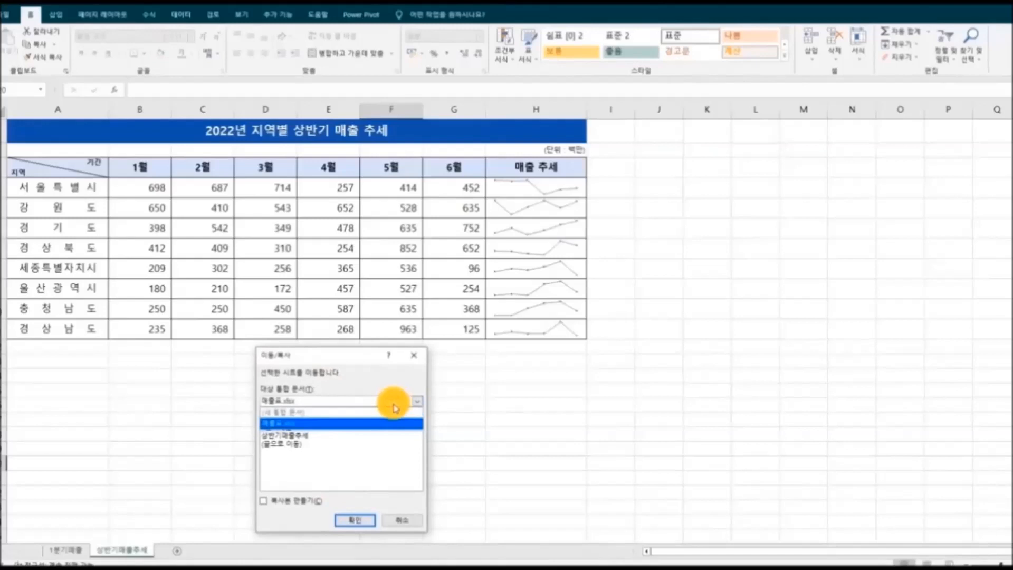
{"action": "left_click", "coordinate": [393, 412]}
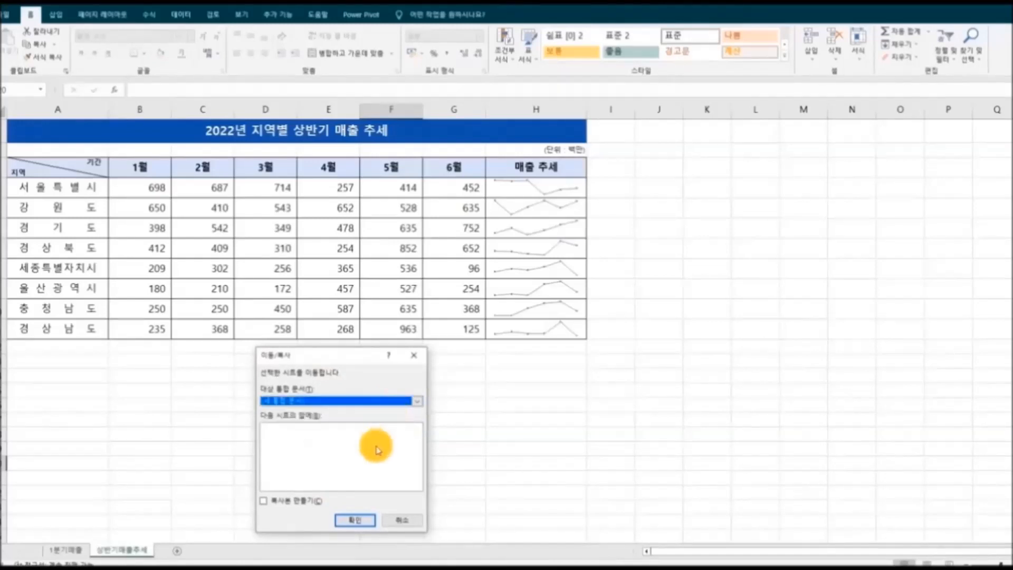
{"action": "left_click", "coordinate": [265, 502]}
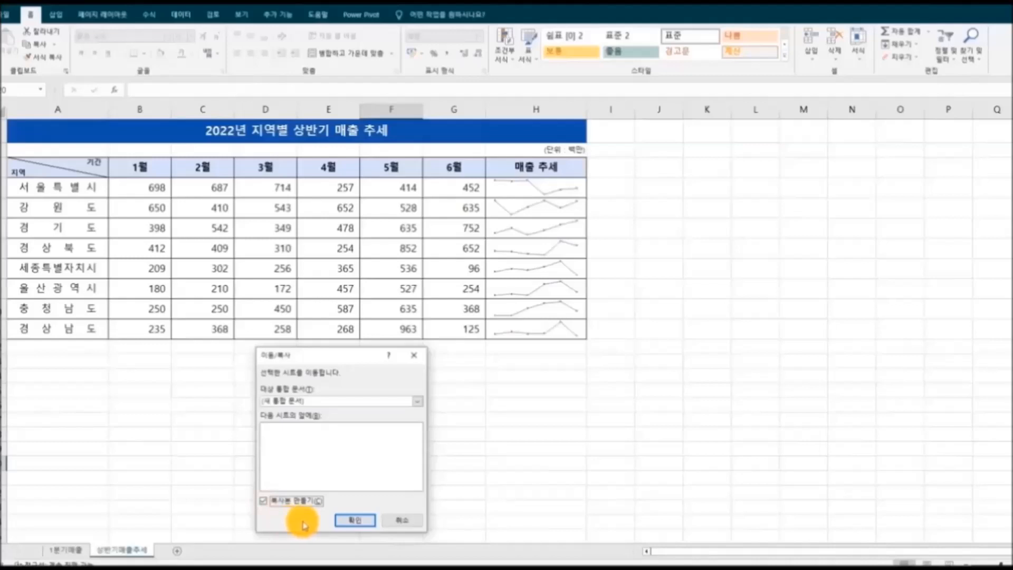
{"action": "left_click", "coordinate": [352, 521]}
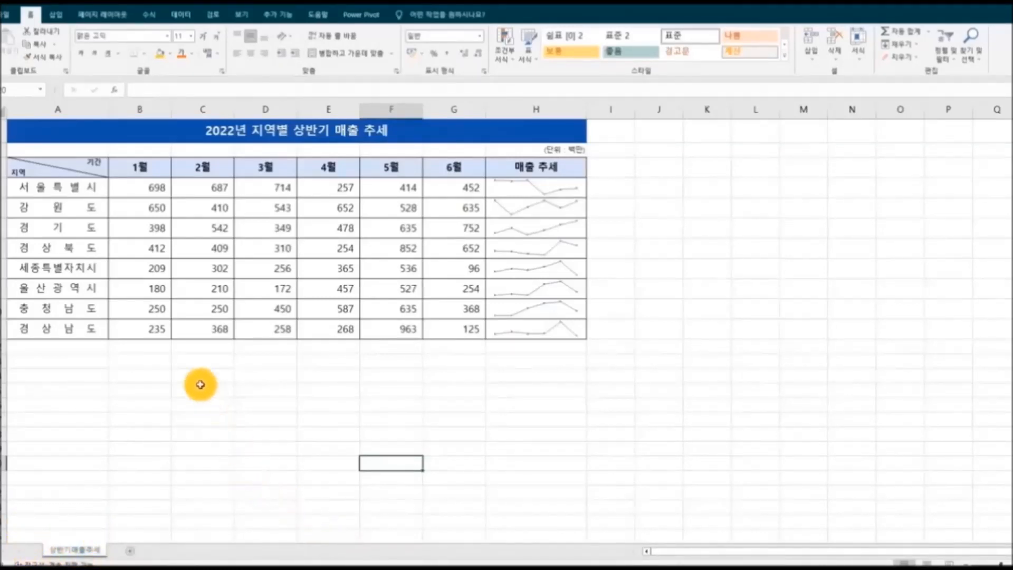
Step: Save the new workbook as 매출추세 in the 2022 문서 folder on drive D and check the saved file in that folder
{"action": "left_click", "coordinate": [8, 14]}
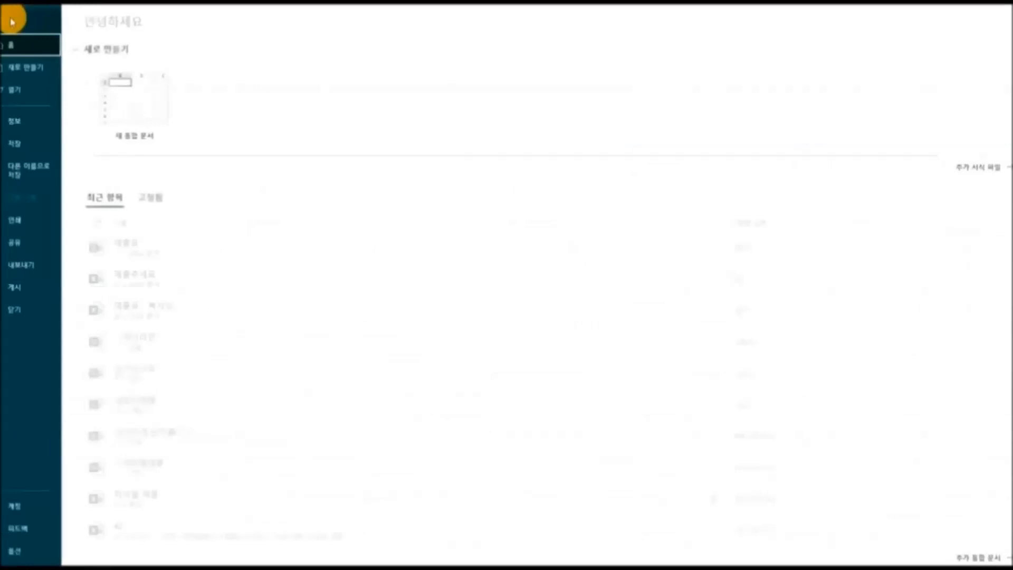
{"action": "left_click", "coordinate": [37, 142]}
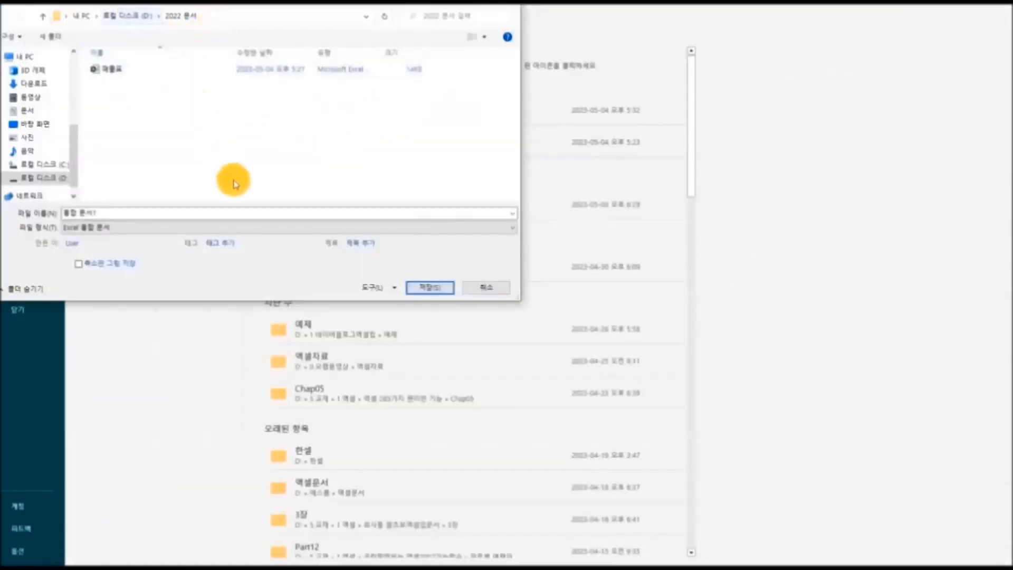
{"action": "left_click", "coordinate": [146, 213]}
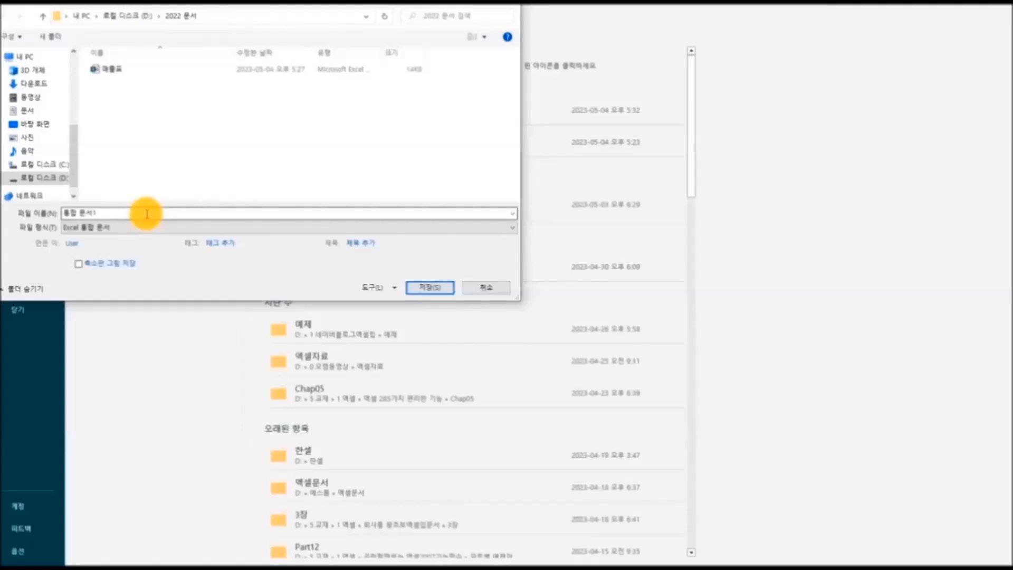
{"action": "key", "text": "ctrl+a"}
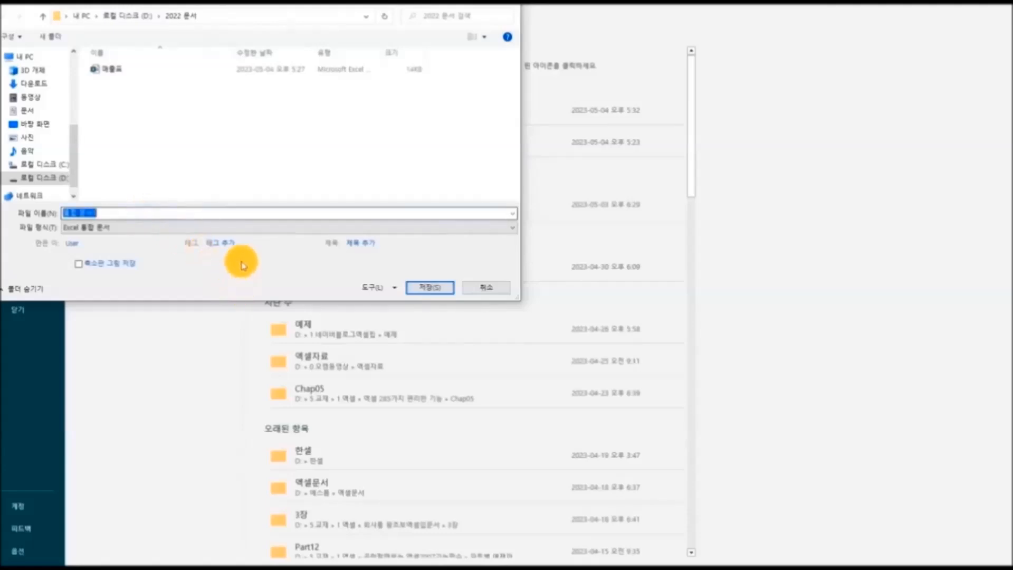
{"action": "key", "text": "BackSpace"}
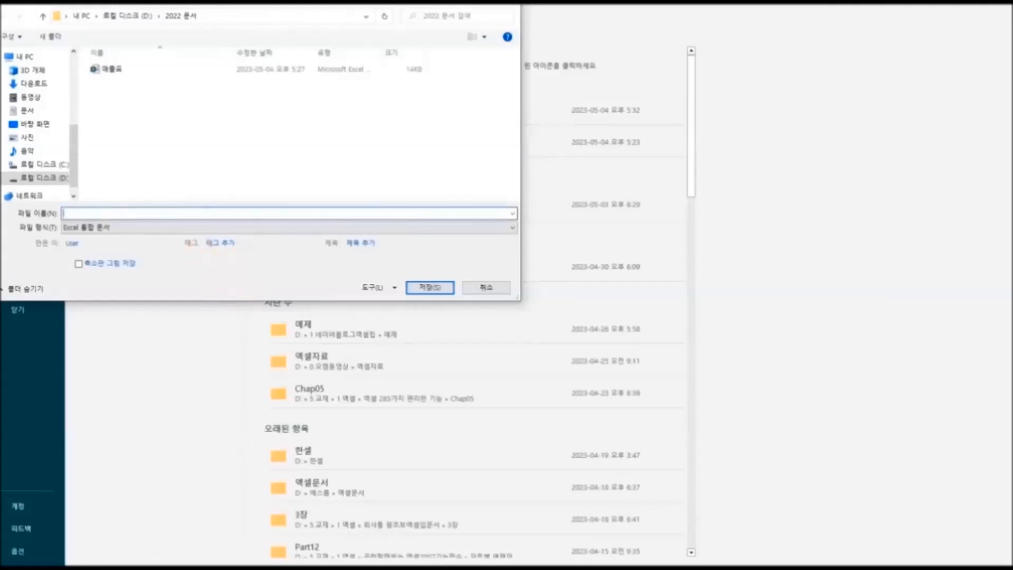
{"action": "type", "text": "매출추세"}
{"action": "left_click", "coordinate": [423, 287]}
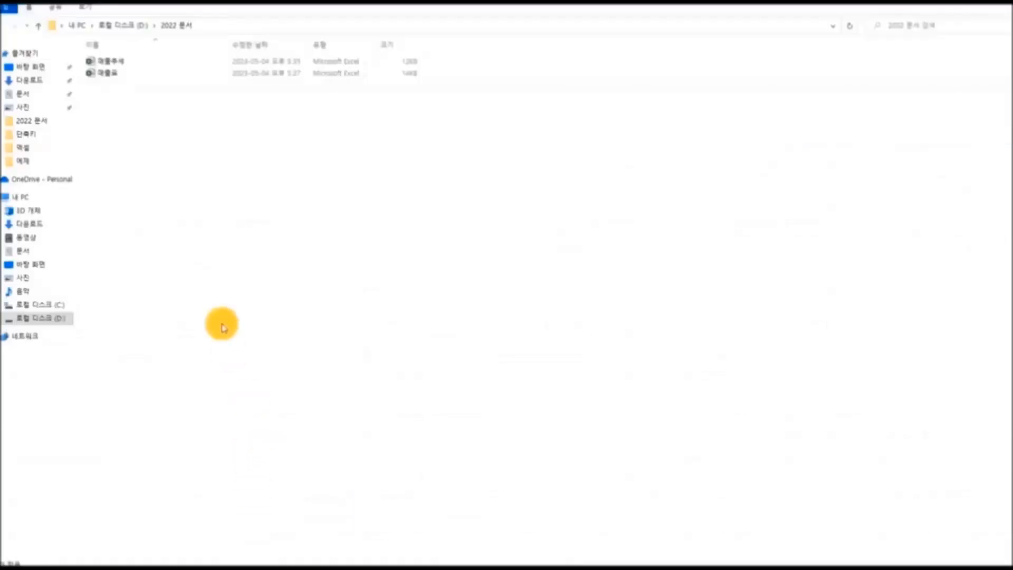
{"action": "left_click", "coordinate": [136, 65]}
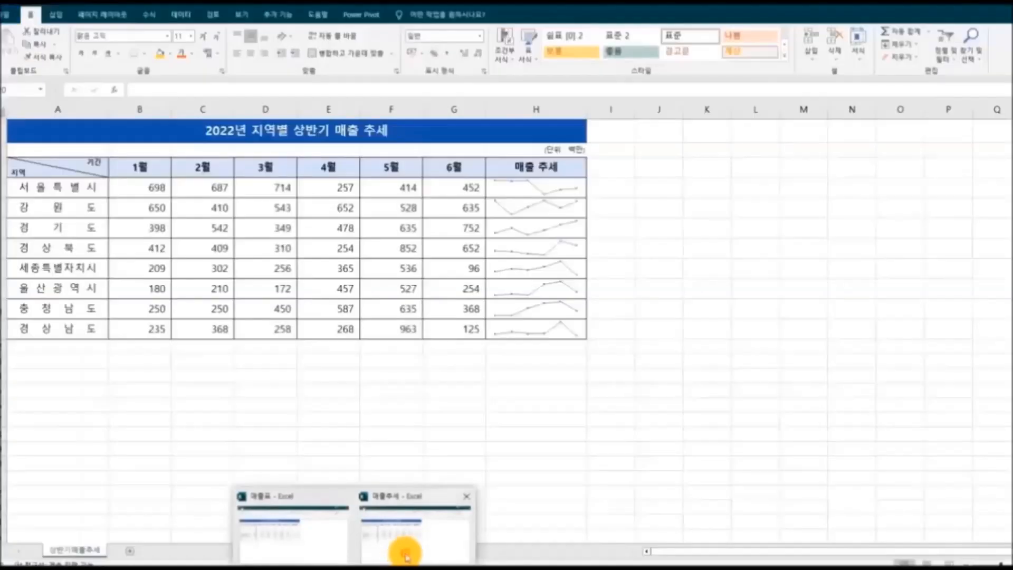
{"action": "left_click", "coordinate": [403, 553]}
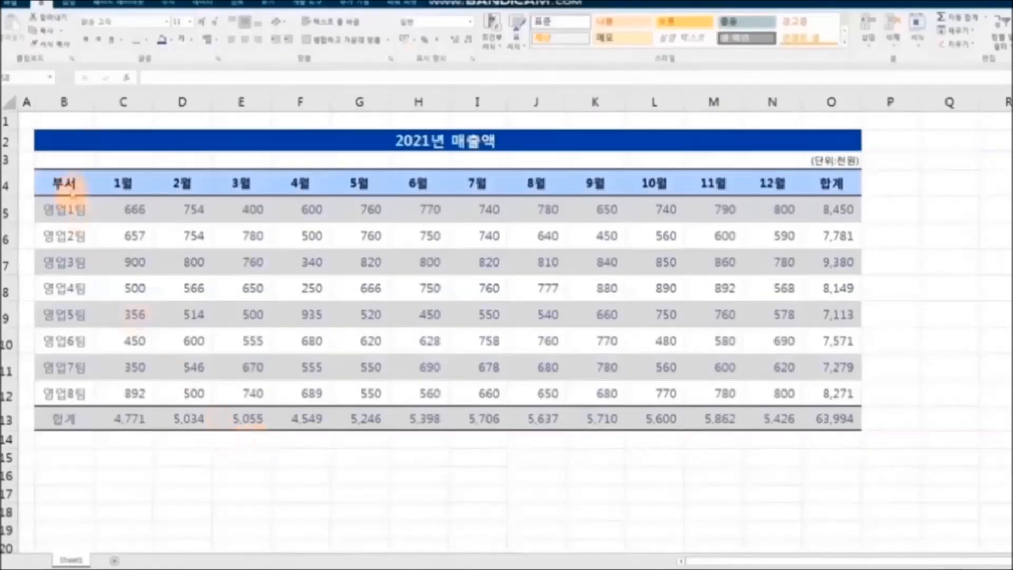
Step: Examine the quarterly month groups 1월–3월, 4월–6월, 7월–9월 and 10월–12월 in the 2021년 매출액 table
{"action": "left_click", "coordinate": [122, 183]}
{"action": "left_click_drag", "start_coordinate": [123, 184], "coordinate": [230, 419]}
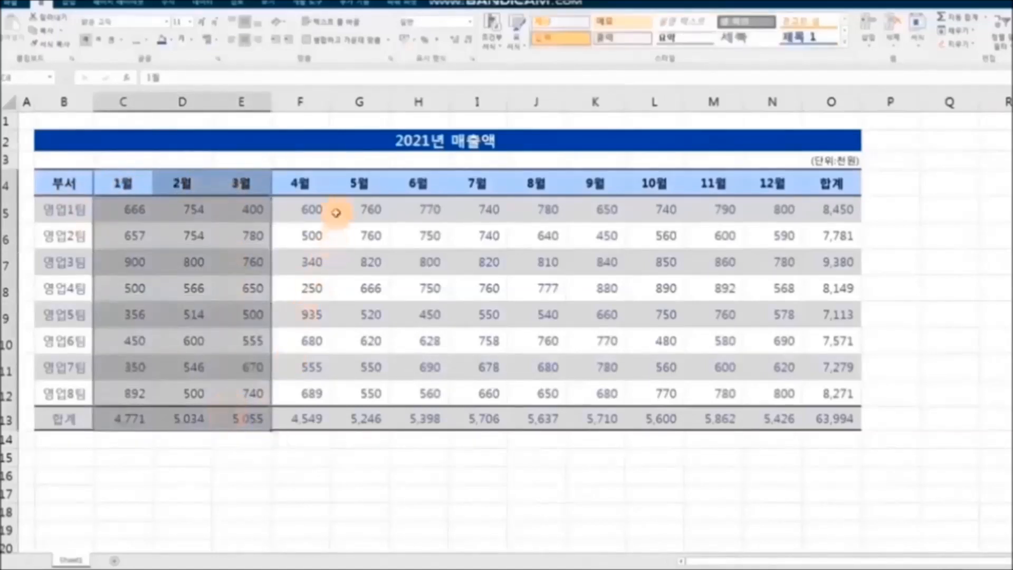
{"action": "left_click_drag", "start_coordinate": [303, 187], "coordinate": [423, 414]}
{"action": "left_click", "coordinate": [481, 181]}
{"action": "left_click_drag", "start_coordinate": [486, 180], "coordinate": [597, 418]}
{"action": "left_click_drag", "start_coordinate": [651, 181], "coordinate": [770, 426]}
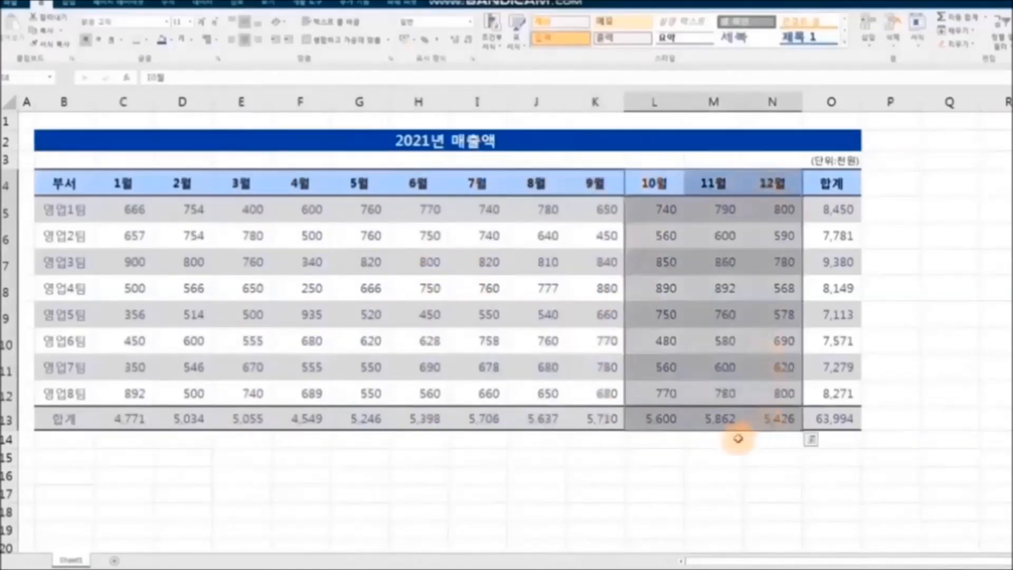
{"action": "left_click", "coordinate": [667, 488]}
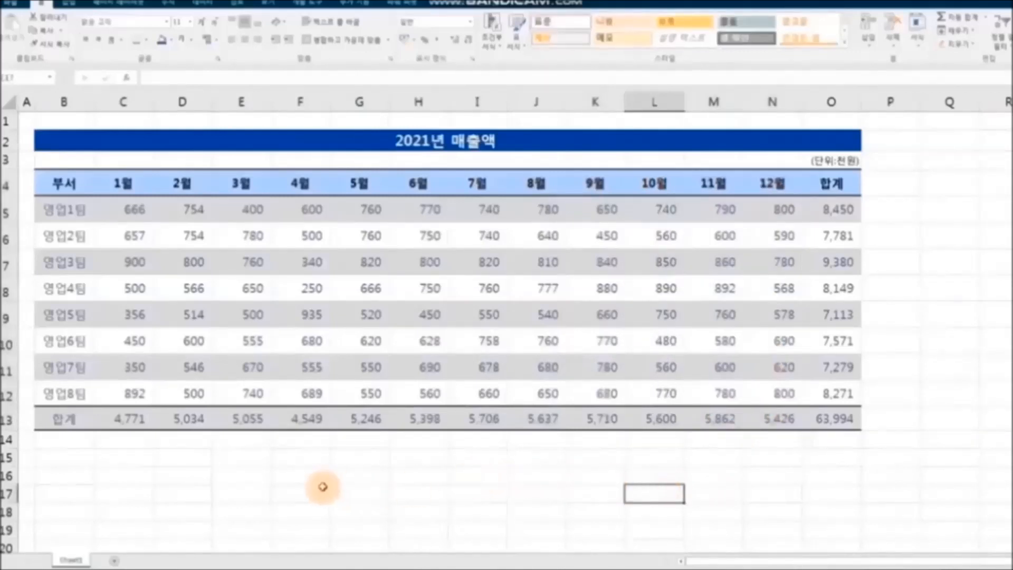
Step: Rename the Sheet1 worksheet as 1분기
{"action": "right_click", "coordinate": [75, 560]}
{"action": "left_click", "coordinate": [131, 446]}
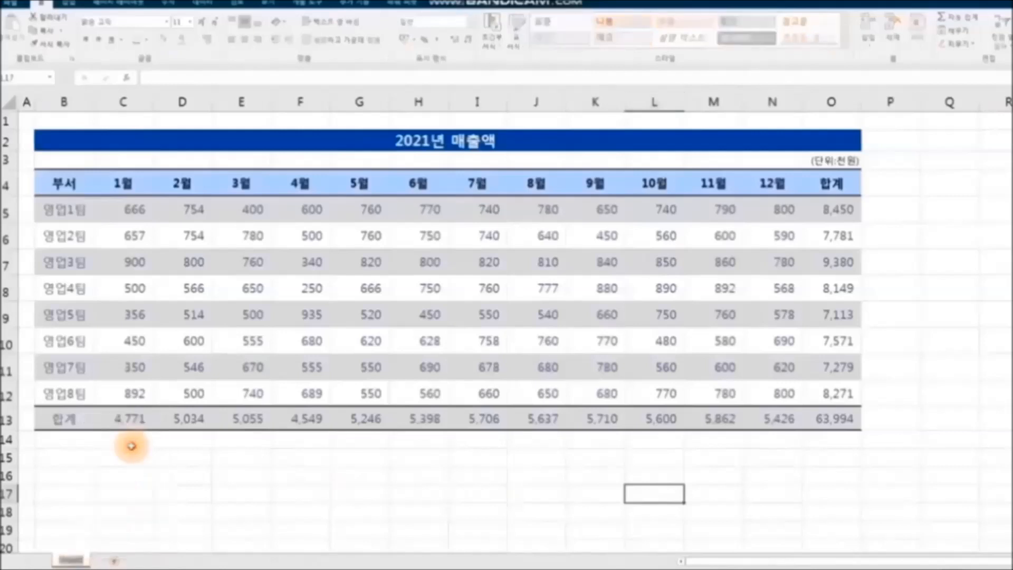
{"action": "type", "text": "매출"}
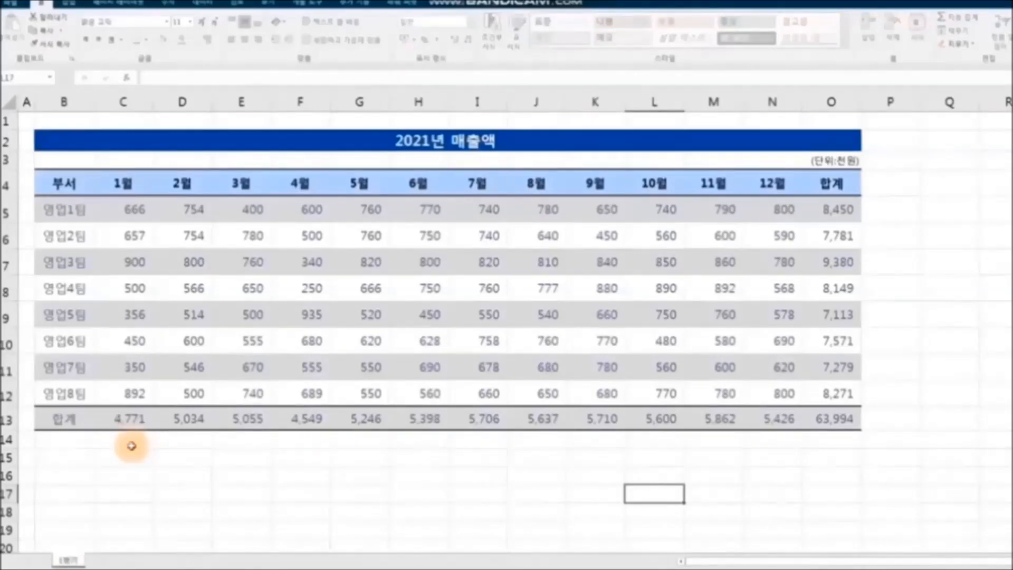
{"action": "key", "text": "Return"}
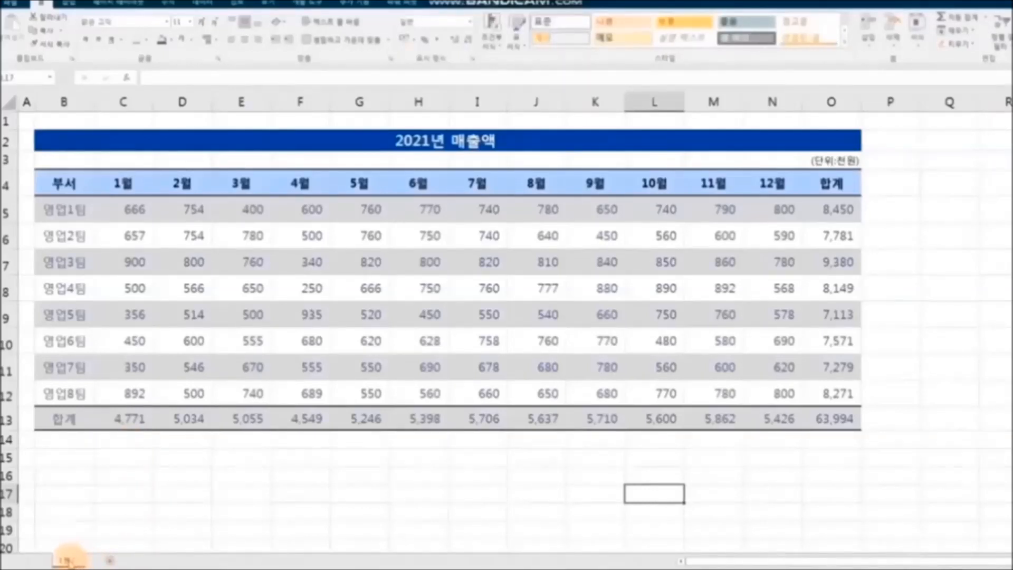
Step: Duplicate the 1분기 sheet three times, placing the copies after the original
{"action": "left_click_drag", "start_coordinate": [69, 560], "coordinate": [201, 555]}
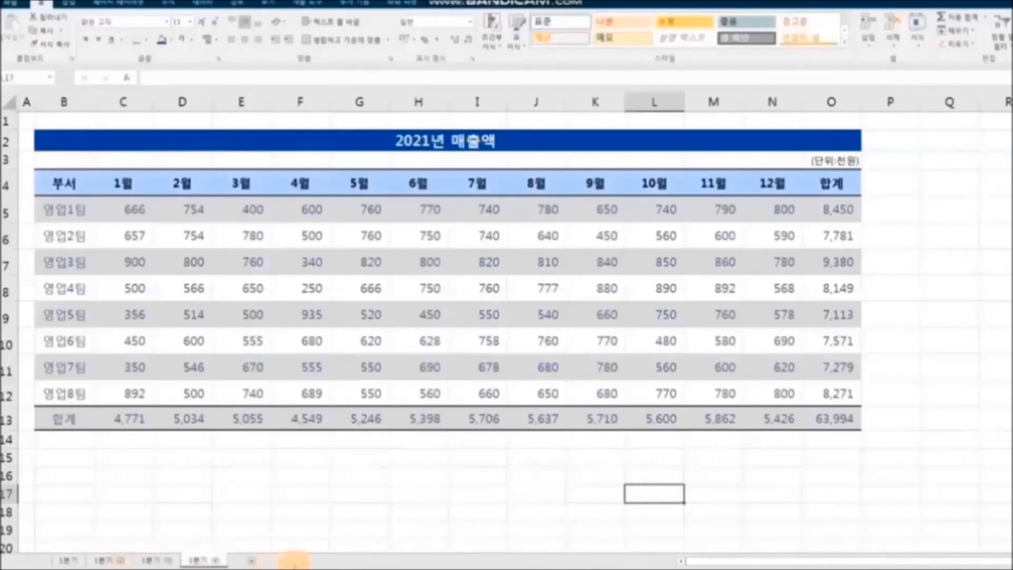
{"action": "left_click", "coordinate": [118, 560]}
{"action": "left_click", "coordinate": [204, 560]}
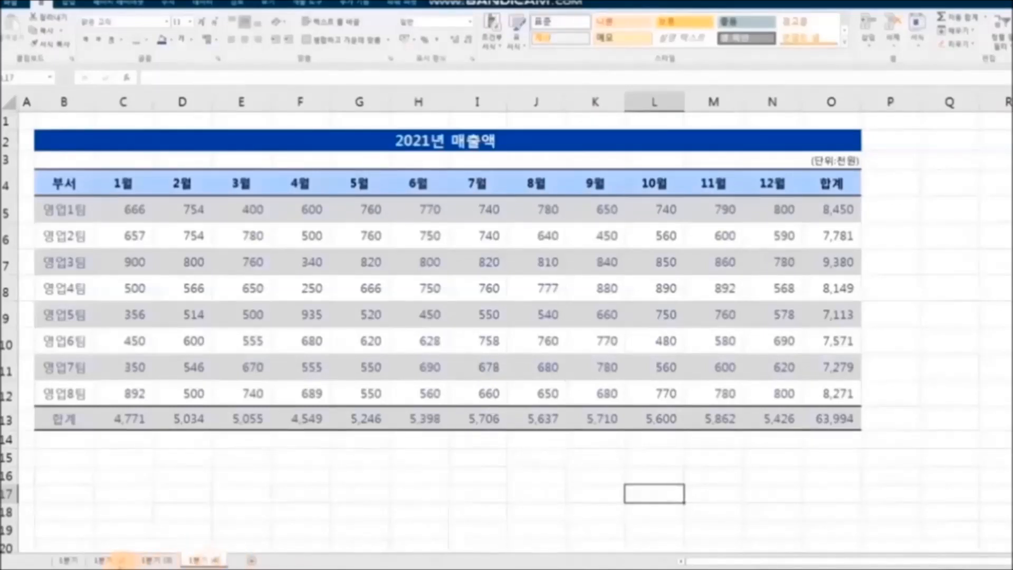
Step: Rename the first copy of the 1분기 sheet as 2분기
{"action": "left_click", "coordinate": [118, 560]}
{"action": "right_click", "coordinate": [117, 559]}
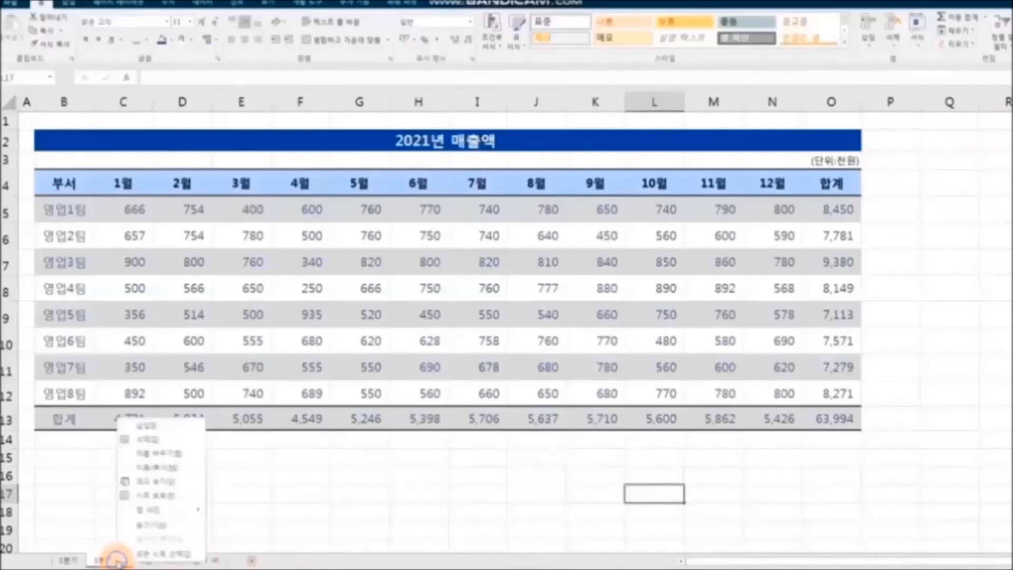
{"action": "left_click", "coordinate": [177, 454]}
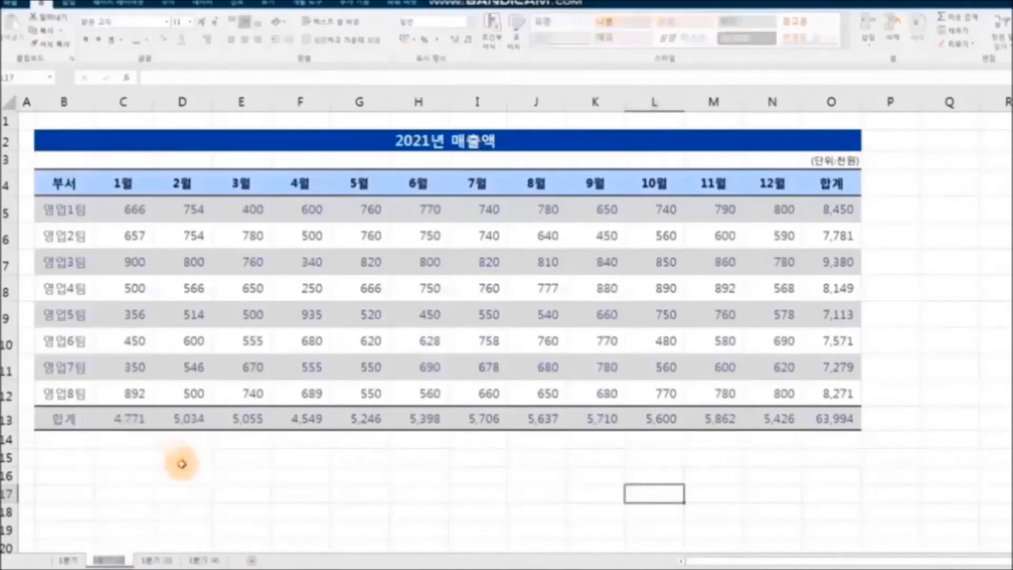
{"action": "type", "text": "2분기"}
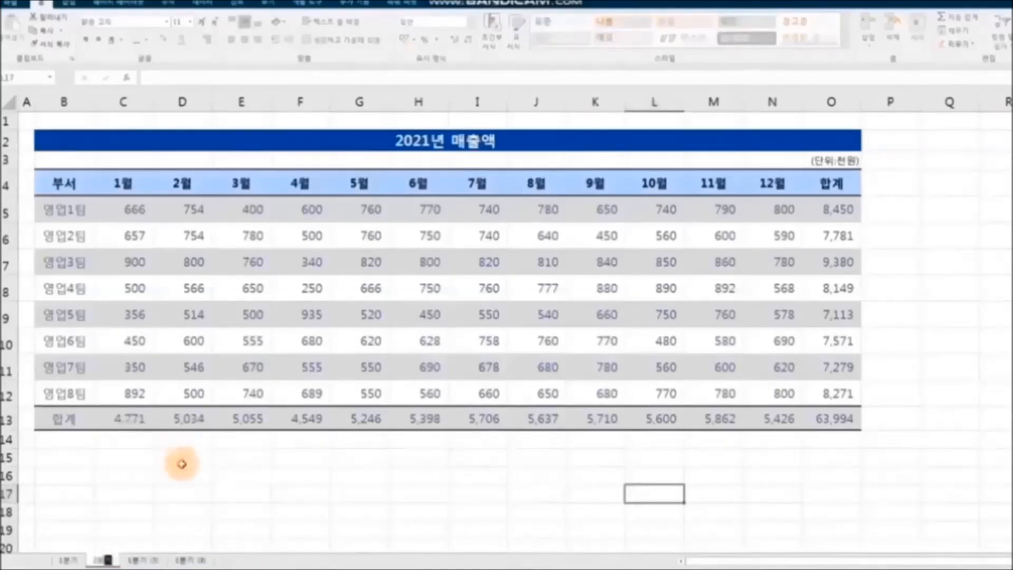
{"action": "key", "text": "Return"}
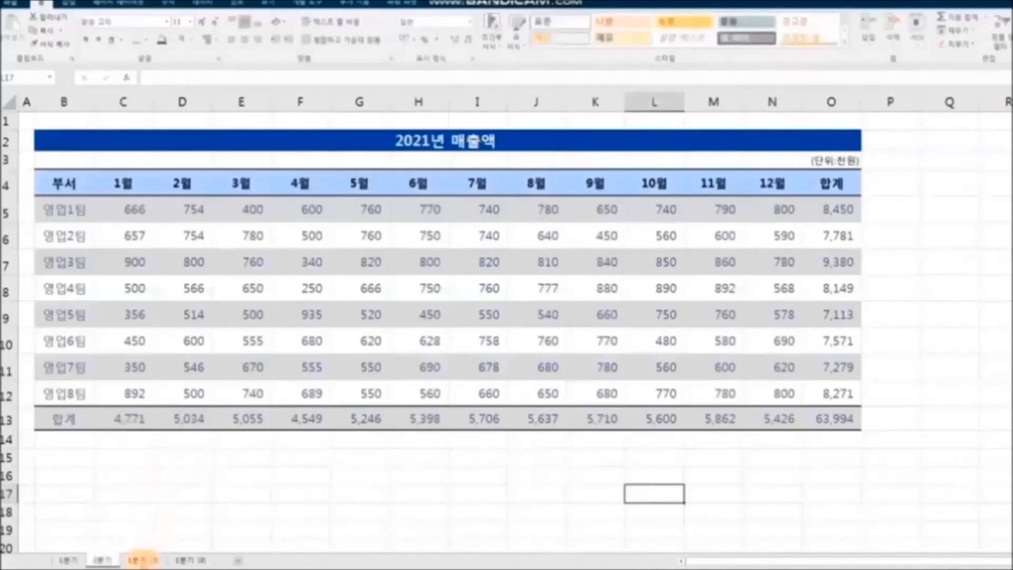
Step: Rename the second copy of the 1분기 sheet as 3분기
{"action": "left_click", "coordinate": [141, 559]}
{"action": "right_click", "coordinate": [142, 559]}
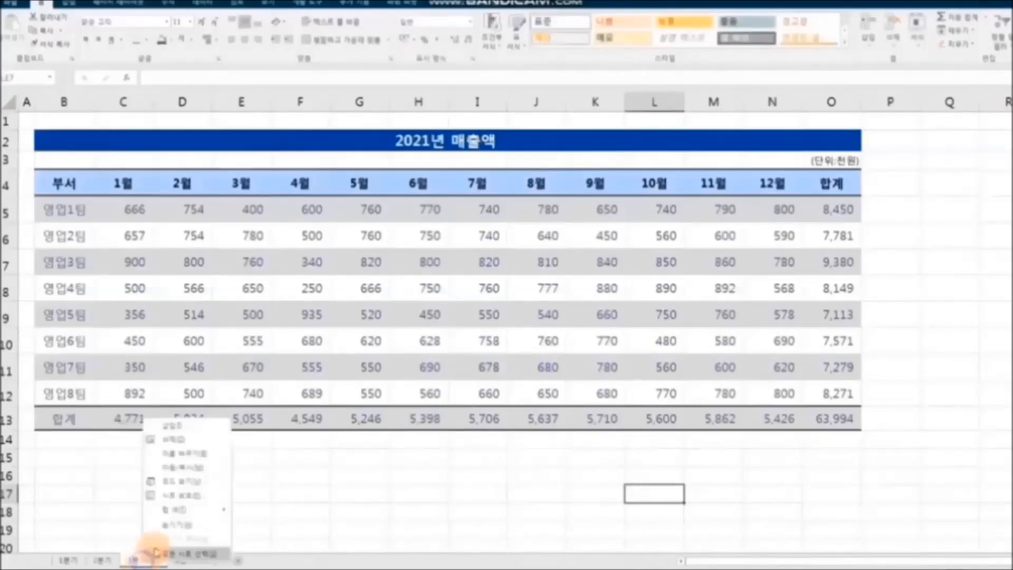
{"action": "left_click", "coordinate": [207, 460]}
{"action": "type", "text": "3분기"}
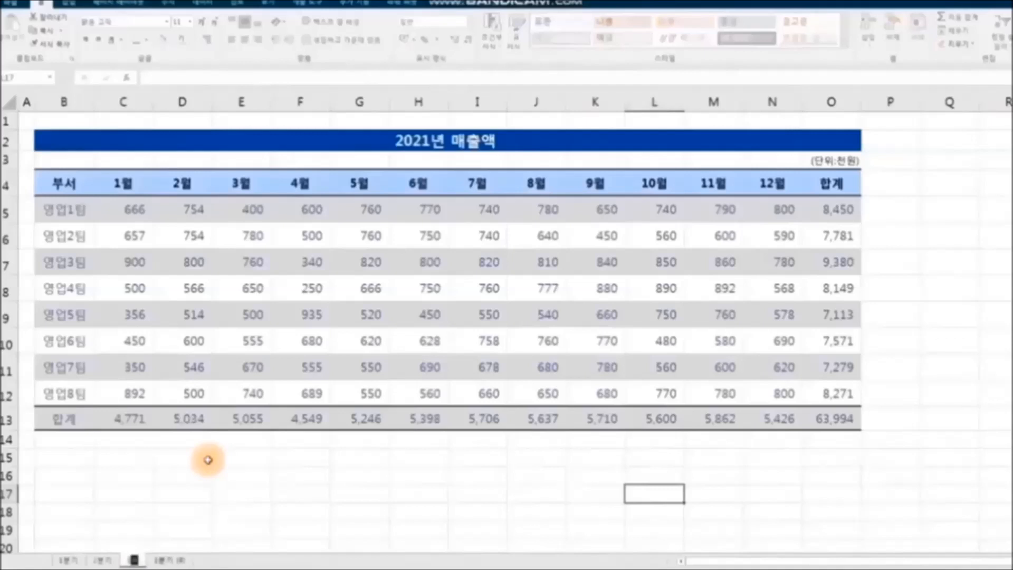
{"action": "key", "text": "Return"}
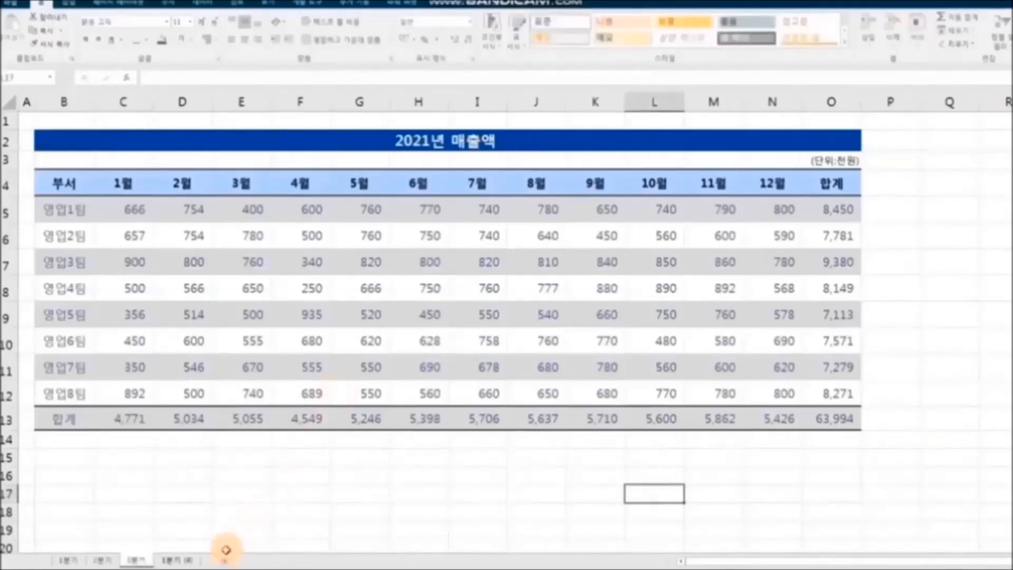
Step: Rename the last copy of the 1분기 sheet as 4분기
{"action": "right_click", "coordinate": [179, 561]}
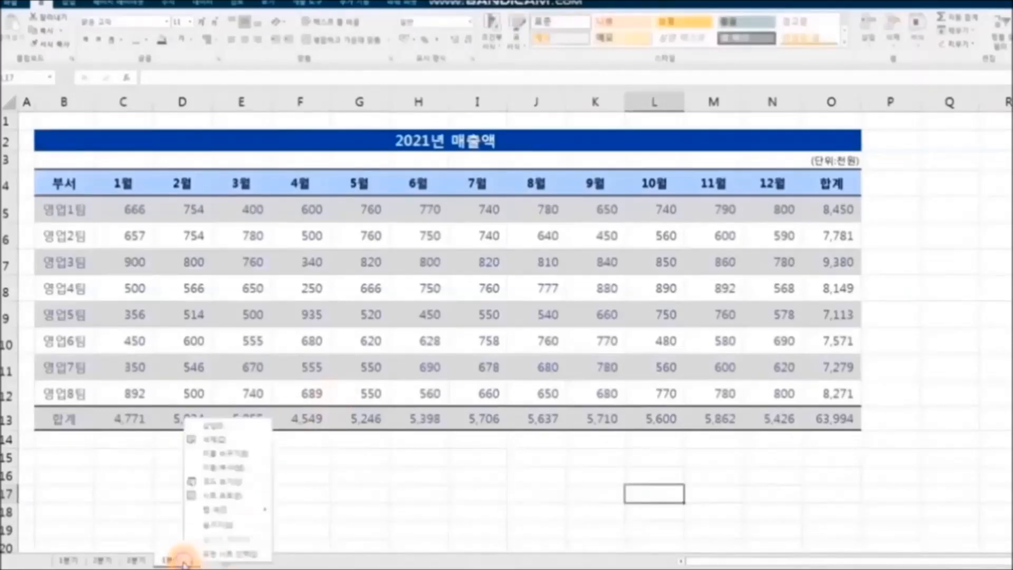
{"action": "left_click", "coordinate": [251, 459]}
{"action": "type", "text": "4"}
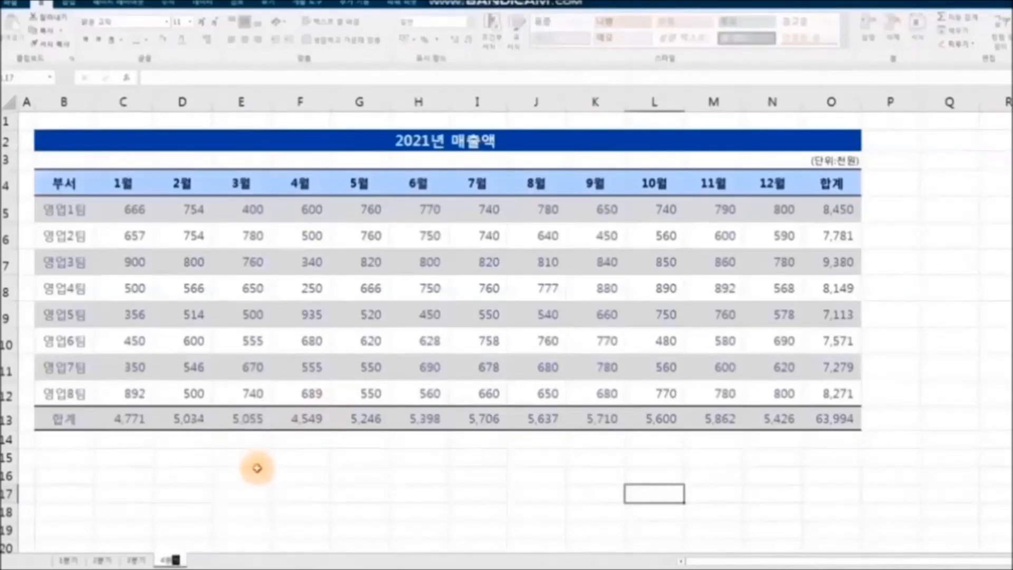
{"action": "type", "text": "분기"}
{"action": "key", "text": "Return"}
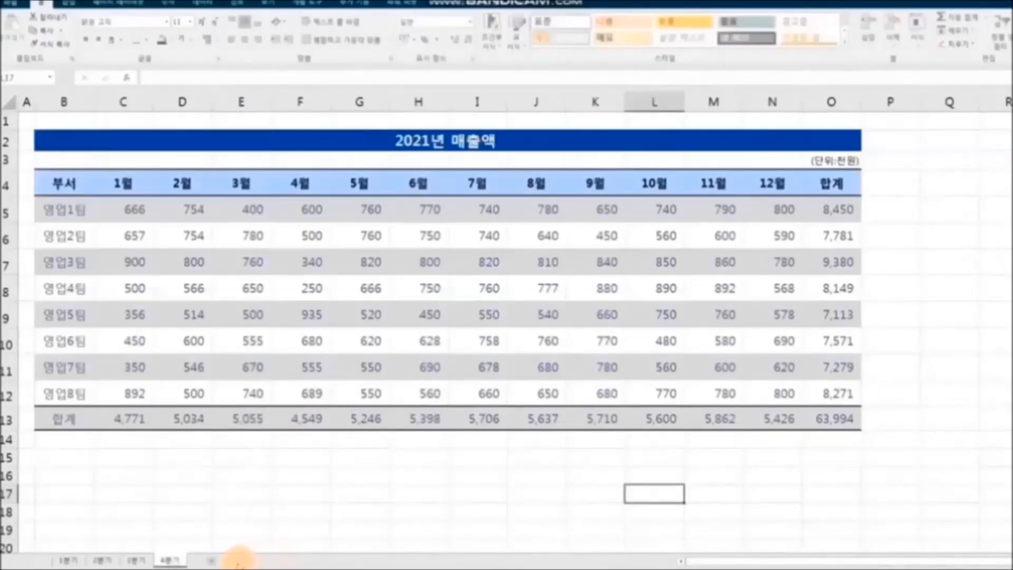
Step: Delete the 4월 to 12월 columns (F to N) on the 1분기 sheet
{"action": "left_click", "coordinate": [70, 560]}
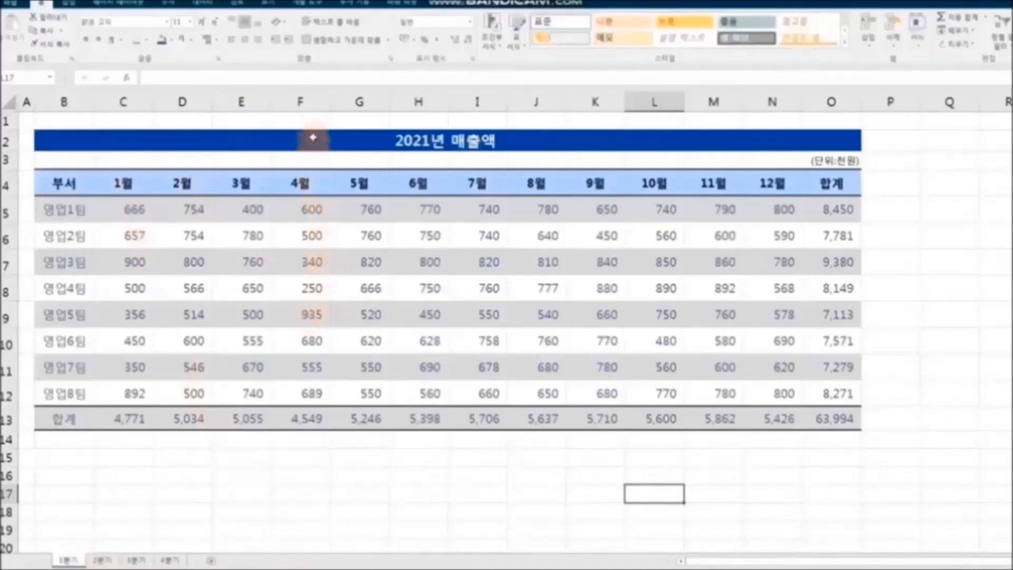
{"action": "left_click_drag", "start_coordinate": [310, 101], "coordinate": [771, 101]}
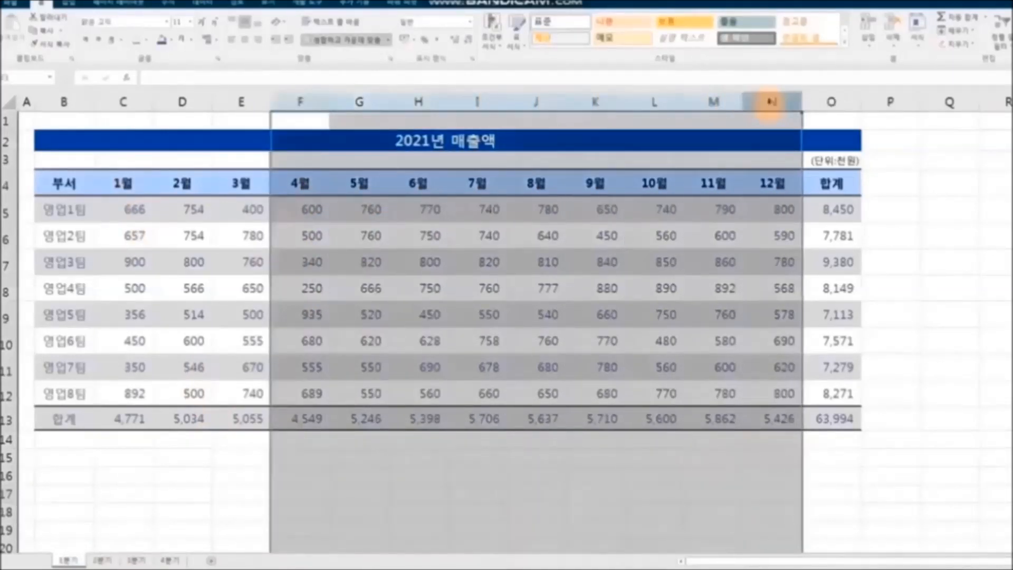
{"action": "right_click", "coordinate": [770, 104]}
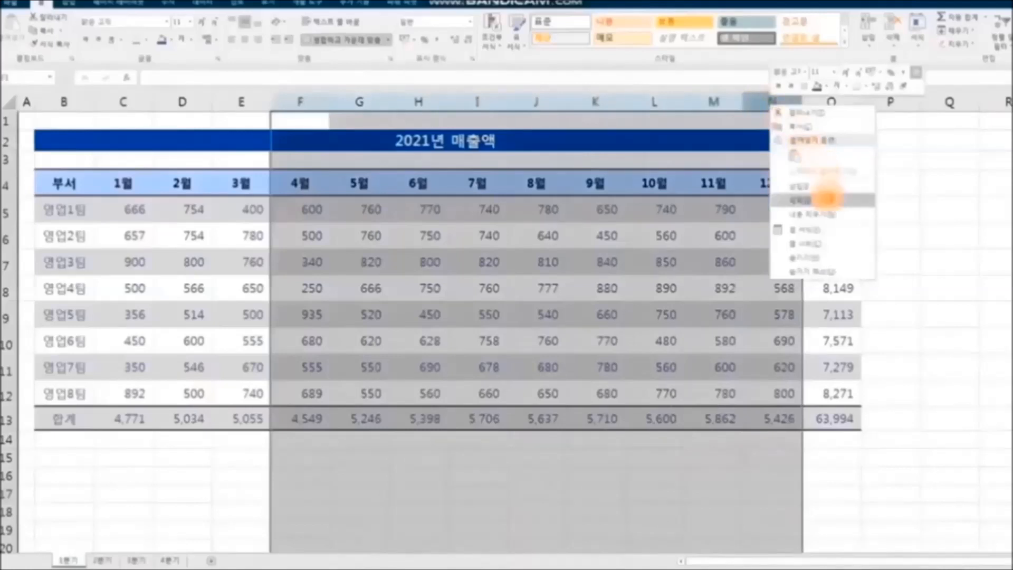
{"action": "left_click", "coordinate": [827, 191]}
{"action": "left_click", "coordinate": [902, 322]}
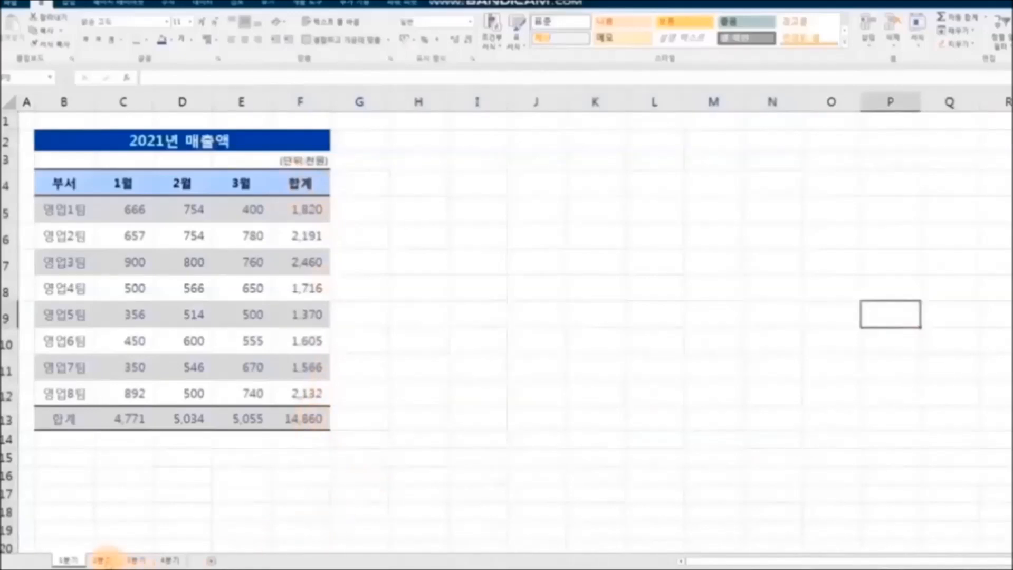
Step: Delete the 1월 to 3월 columns and the 7월 to 12월 columns on the 2분기 sheet
{"action": "left_click", "coordinate": [103, 560]}
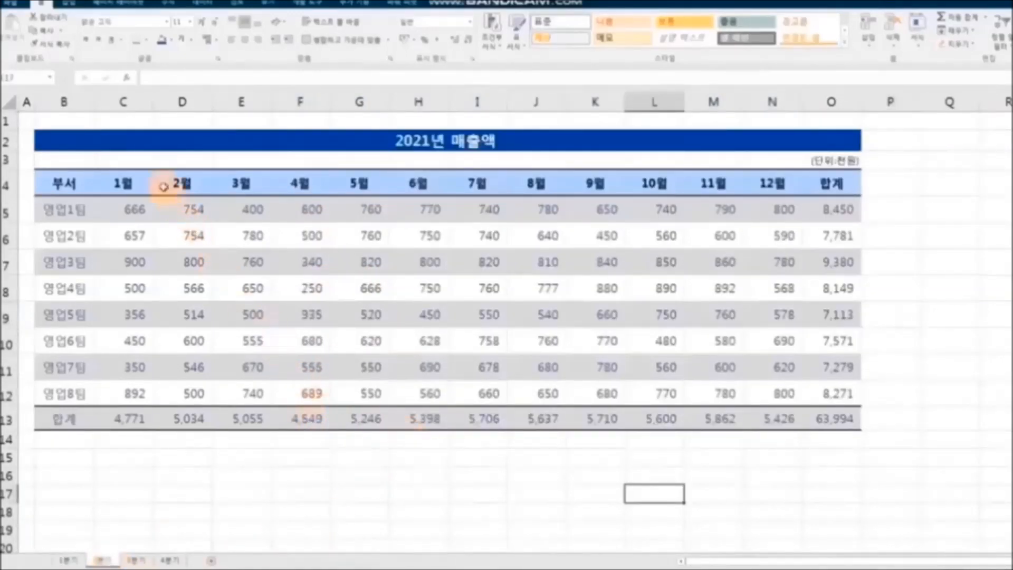
{"action": "left_click_drag", "start_coordinate": [122, 102], "coordinate": [242, 100]}
{"action": "right_click", "coordinate": [244, 103]}
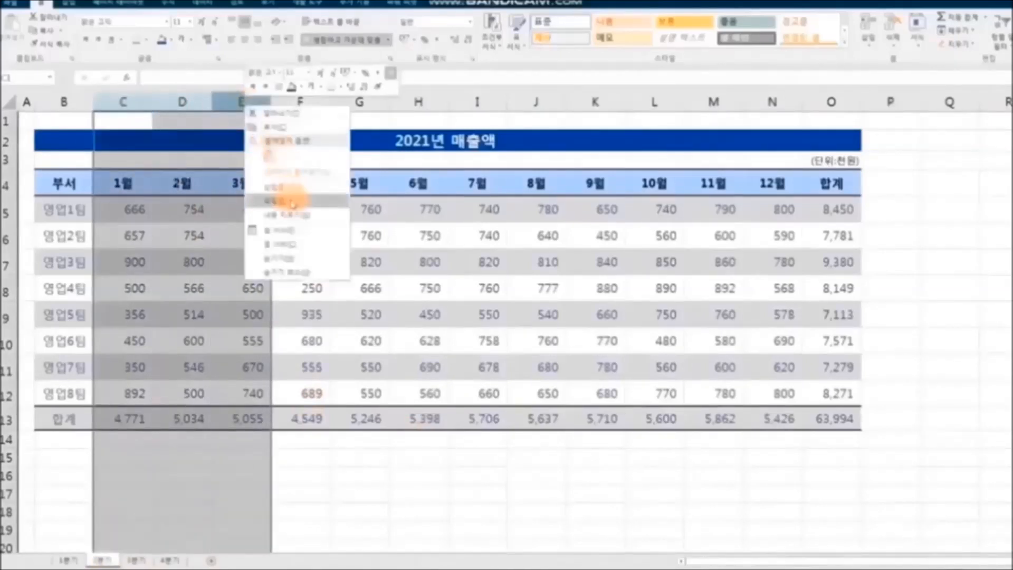
{"action": "left_click", "coordinate": [275, 201]}
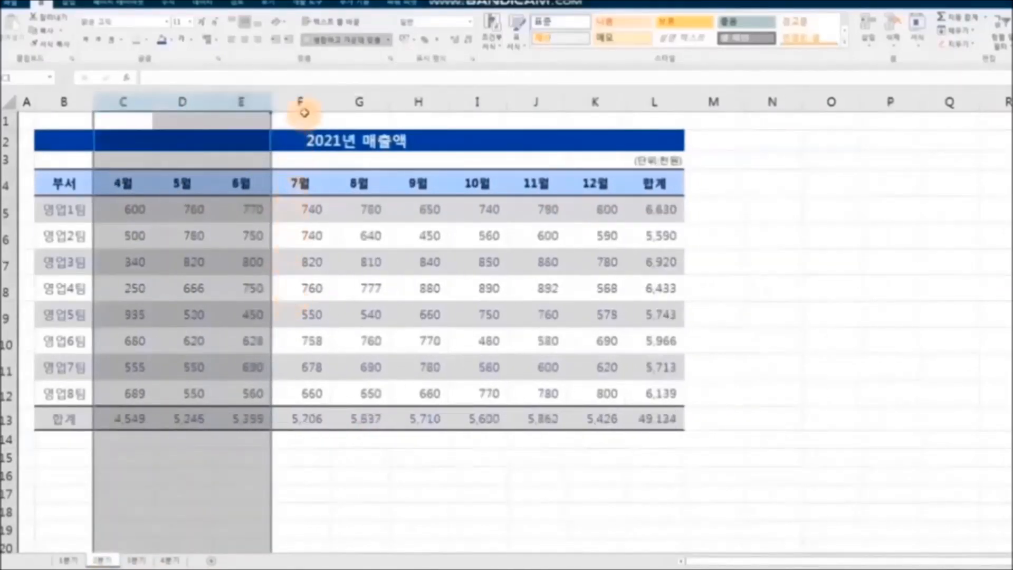
{"action": "left_click_drag", "start_coordinate": [296, 101], "coordinate": [591, 103]}
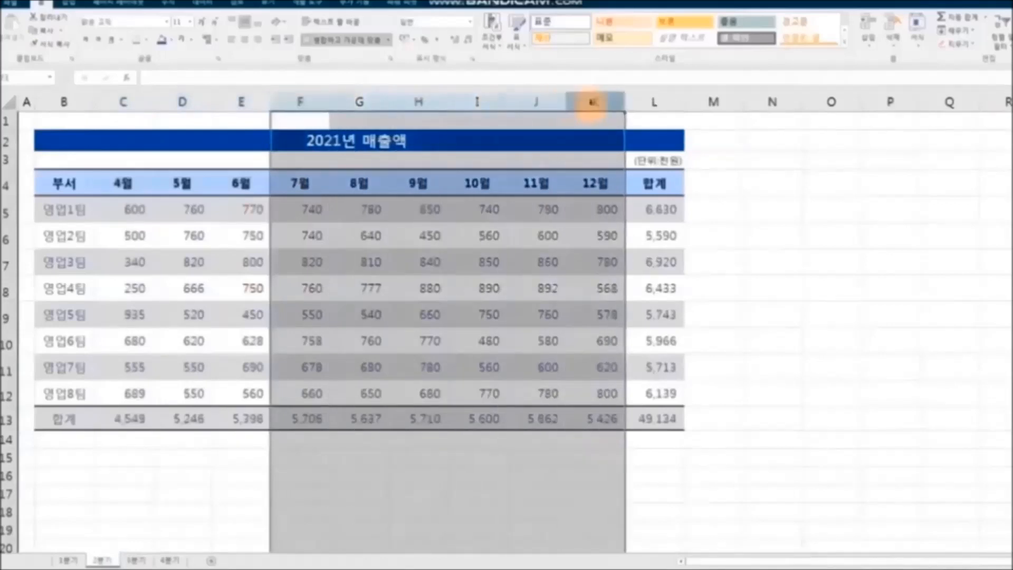
{"action": "right_click", "coordinate": [591, 103]}
{"action": "left_click", "coordinate": [623, 198]}
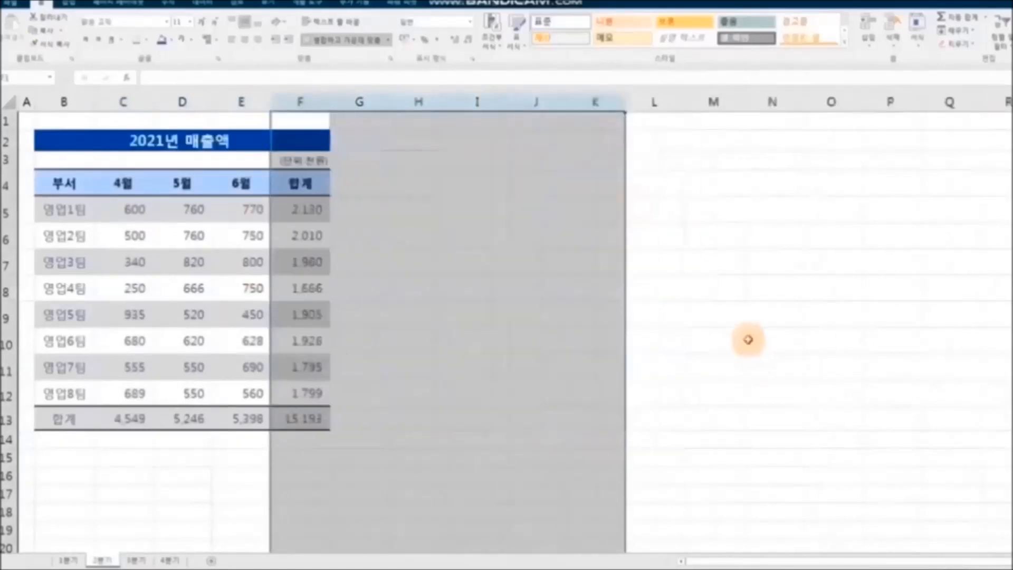
Step: Delete the 1월 to 6월 columns (C to H) on the 3분기 sheet
{"action": "left_click", "coordinate": [747, 340]}
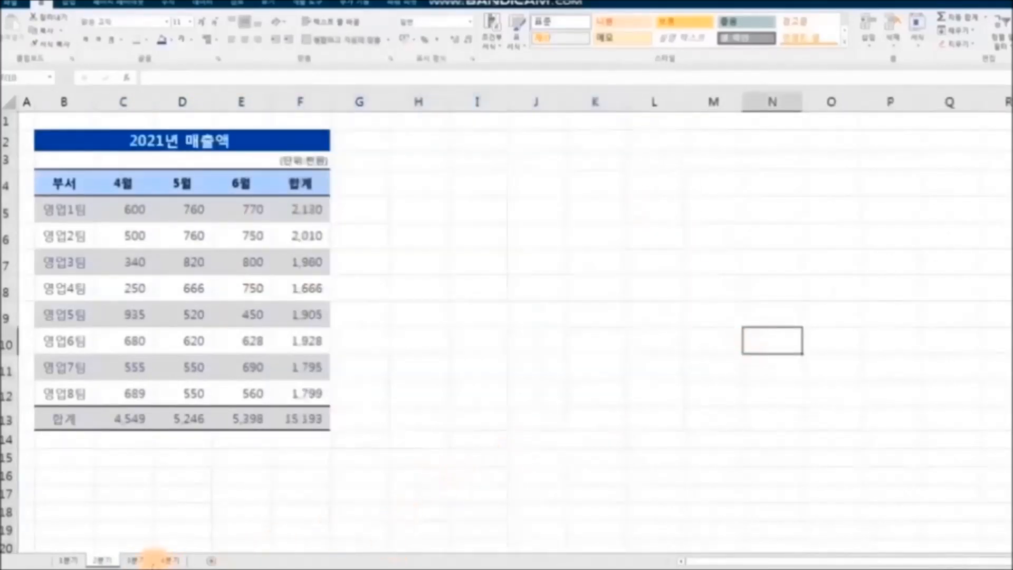
{"action": "left_click", "coordinate": [138, 560]}
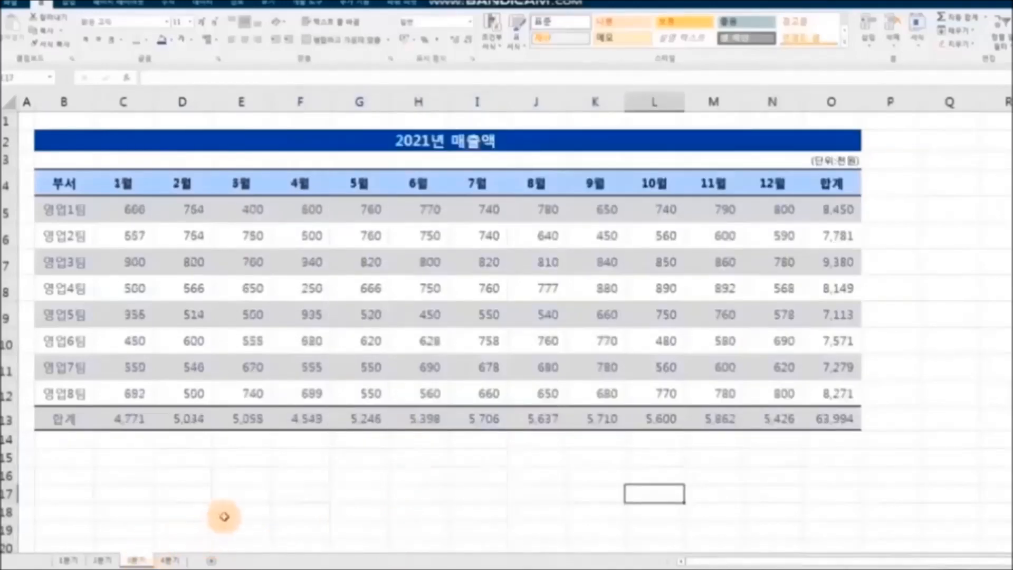
{"action": "left_click_drag", "start_coordinate": [127, 102], "coordinate": [414, 101]}
{"action": "right_click", "coordinate": [414, 101]}
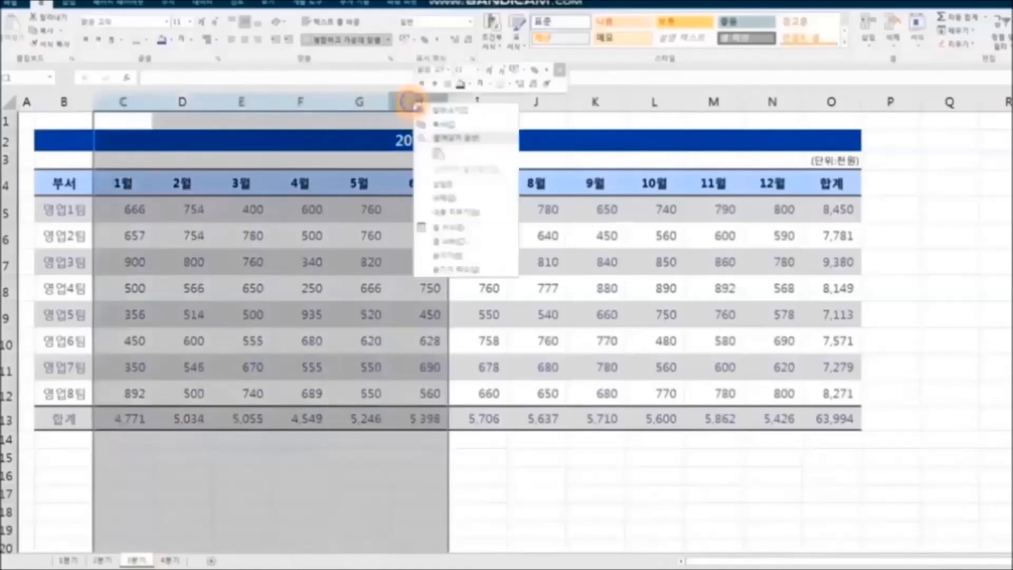
{"action": "left_click", "coordinate": [464, 199]}
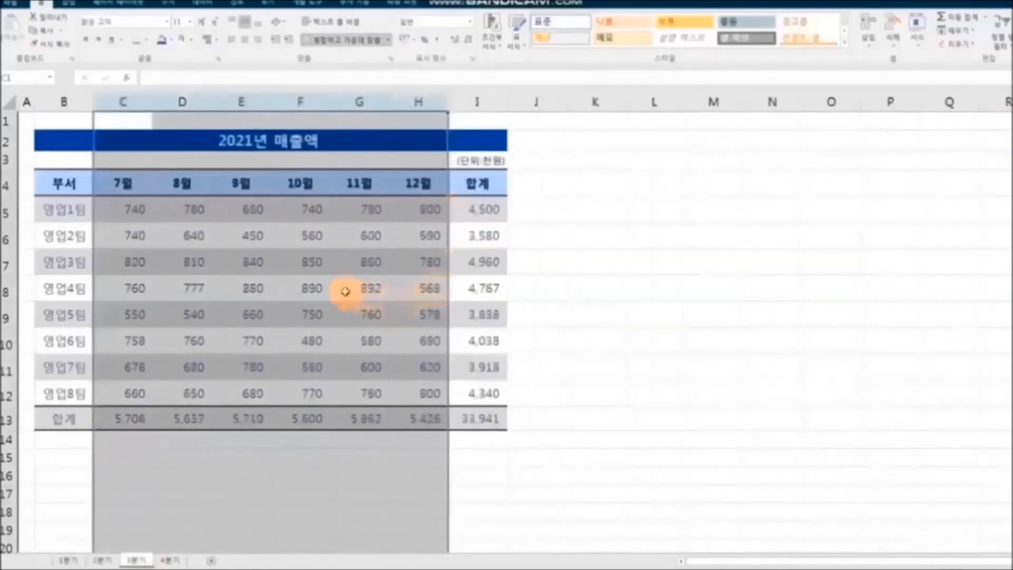
Step: Delete the 10월 to 12월 columns (F to H) on the 3분기 sheet
{"action": "left_click", "coordinate": [313, 103]}
{"action": "left_click_drag", "start_coordinate": [312, 103], "coordinate": [410, 101]}
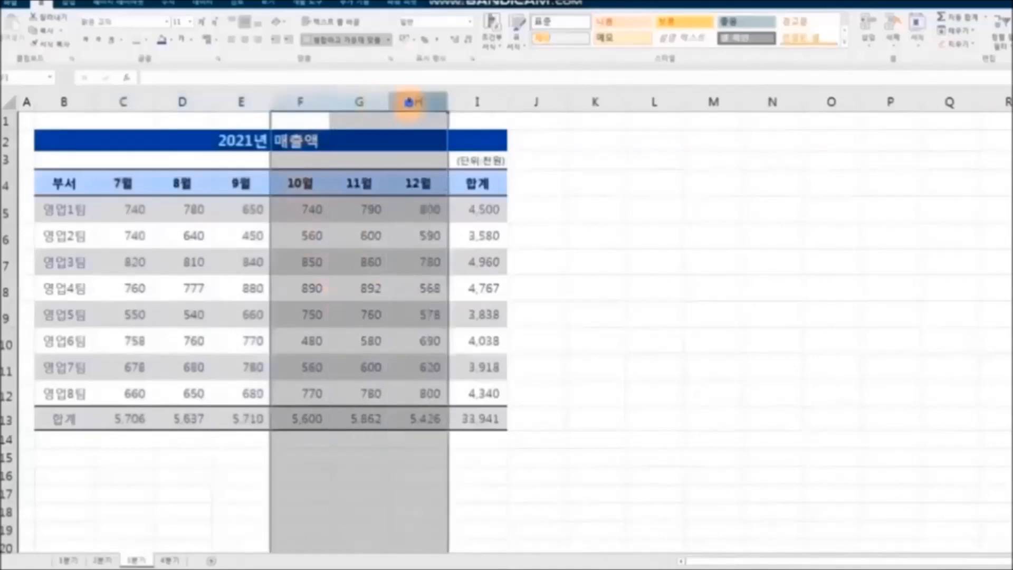
{"action": "right_click", "coordinate": [409, 102]}
{"action": "left_click", "coordinate": [460, 198]}
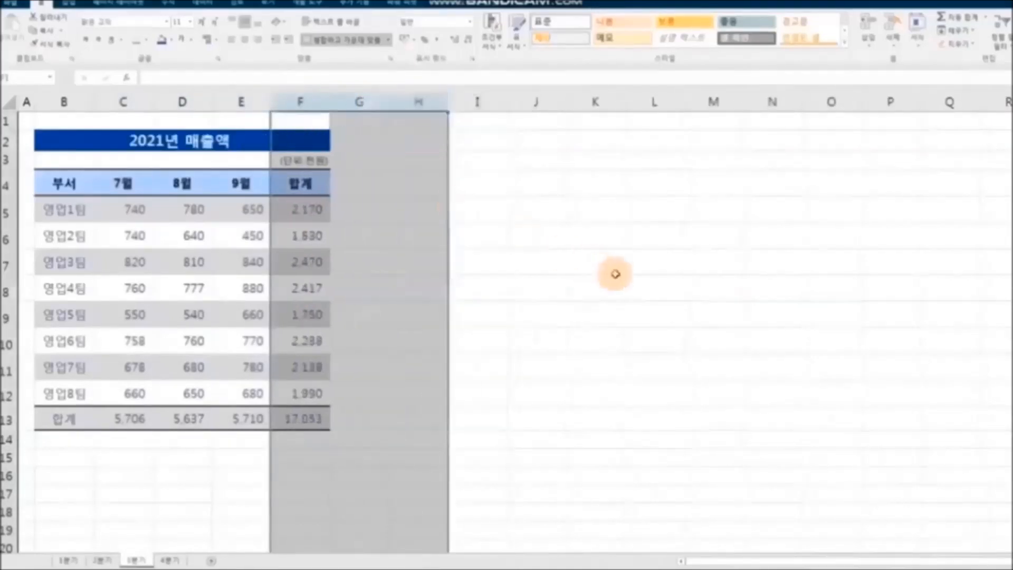
{"action": "left_click", "coordinate": [615, 272]}
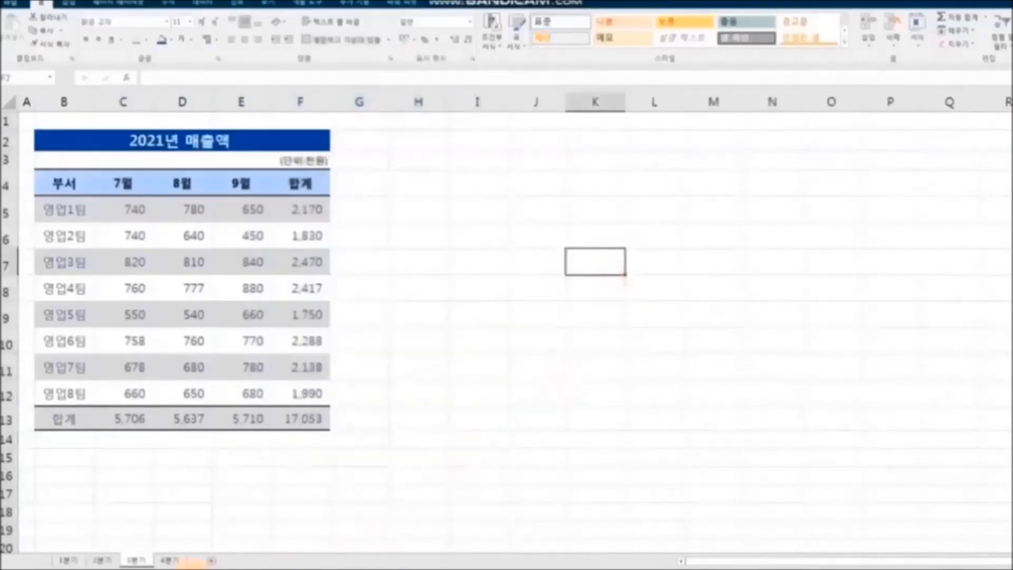
Step: Delete the 1월 to 9월 columns (C to K) on the 4분기 sheet
{"action": "left_click", "coordinate": [166, 561]}
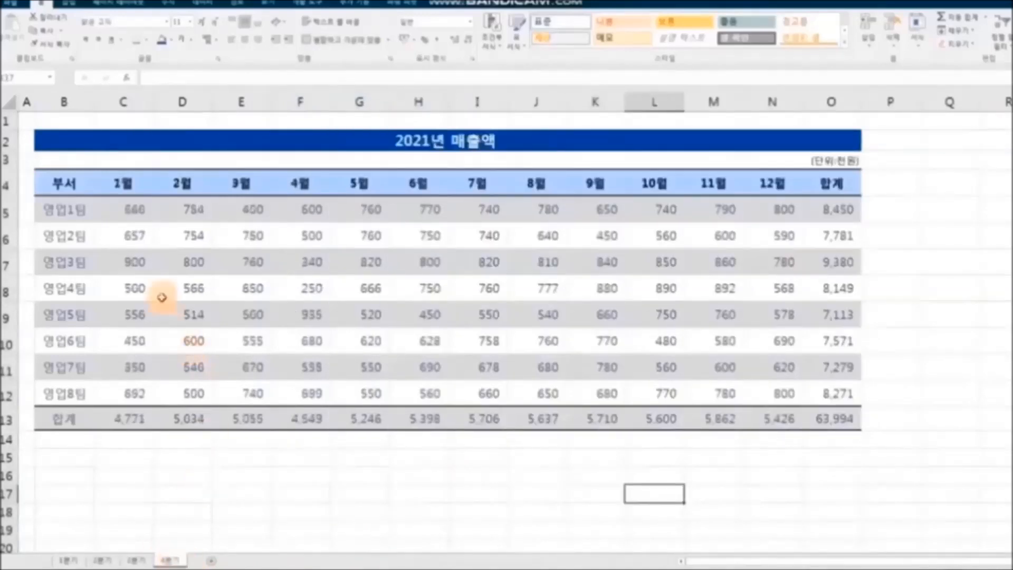
{"action": "mouse_move", "coordinate": [123, 101]}
{"action": "left_mouse_down"}
{"action": "mouse_move", "coordinate": [632, 121]}
{"action": "mouse_move", "coordinate": [585, 102]}
{"action": "left_mouse_up"}
{"action": "right_click", "coordinate": [585, 101]}
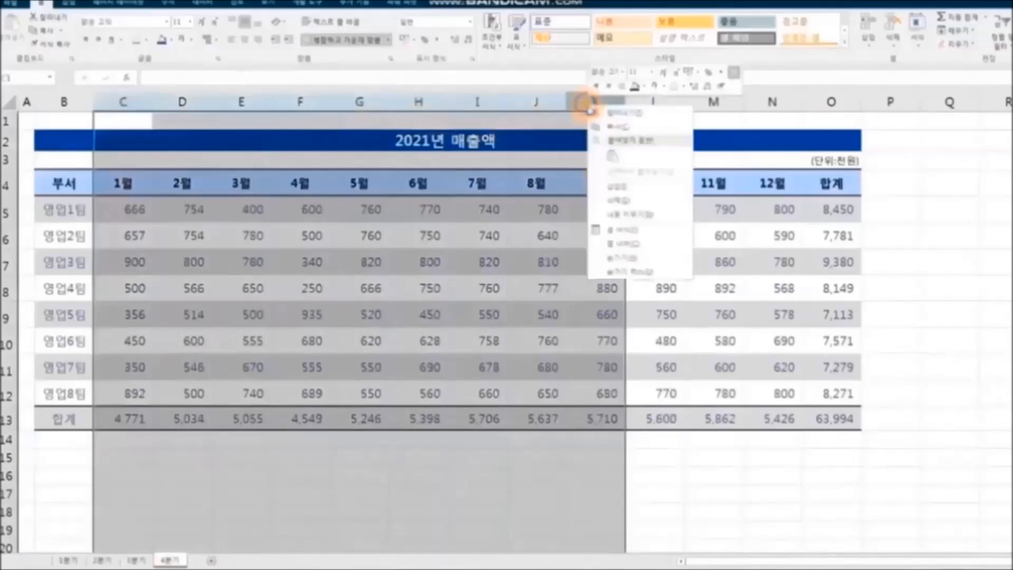
{"action": "left_click", "coordinate": [612, 193]}
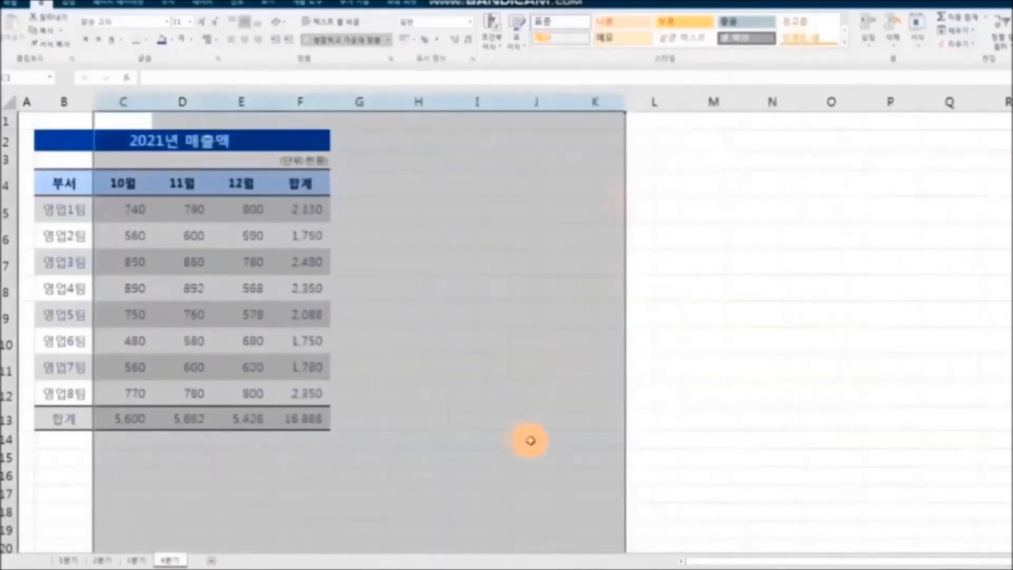
{"action": "left_click", "coordinate": [764, 418]}
Step: Review the sales tables on the 1분기, 2분기, 3분기 and 4분기 sheets in turn
{"action": "left_click", "coordinate": [66, 560]}
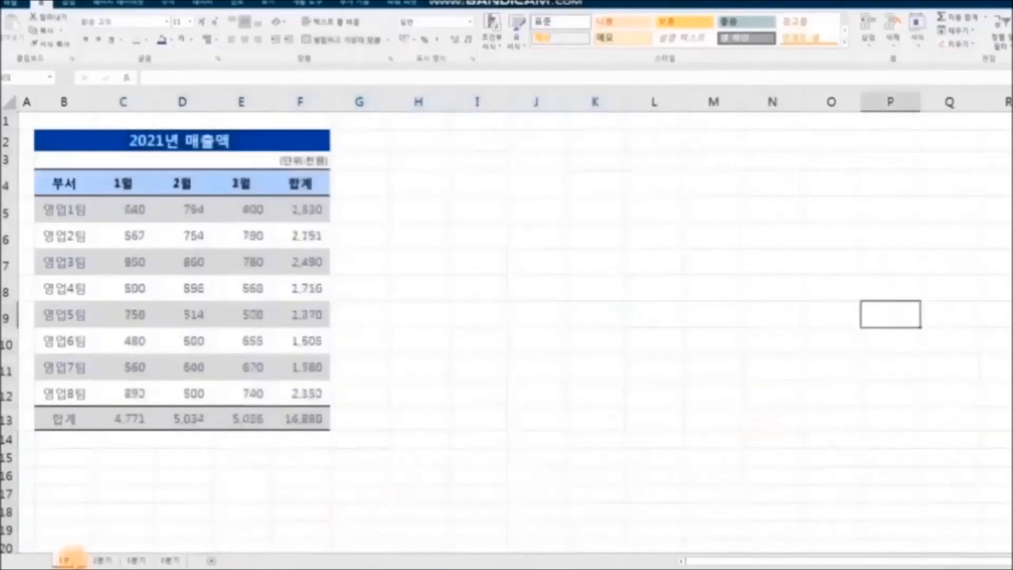
{"action": "left_click", "coordinate": [102, 560]}
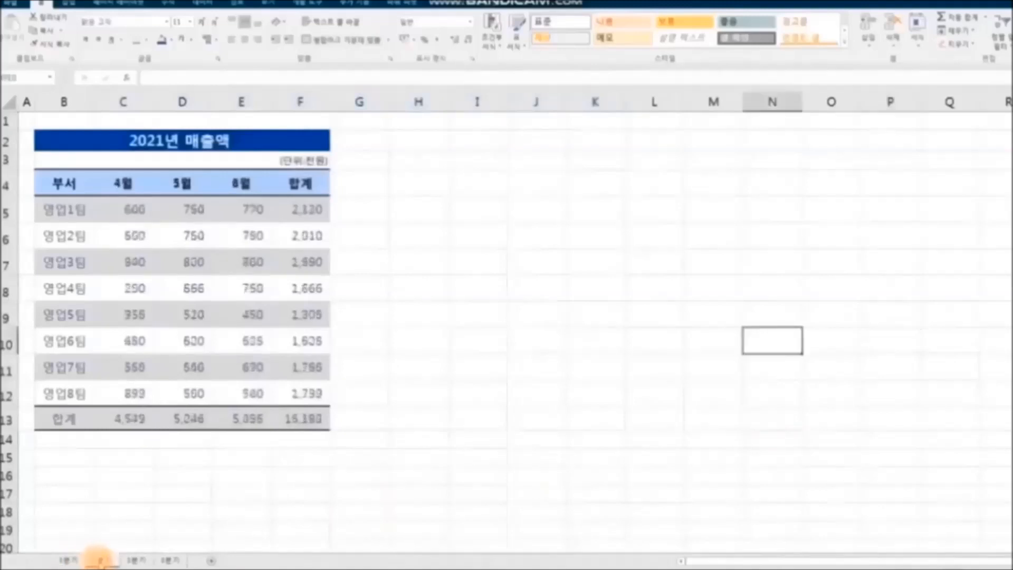
{"action": "left_click", "coordinate": [136, 560]}
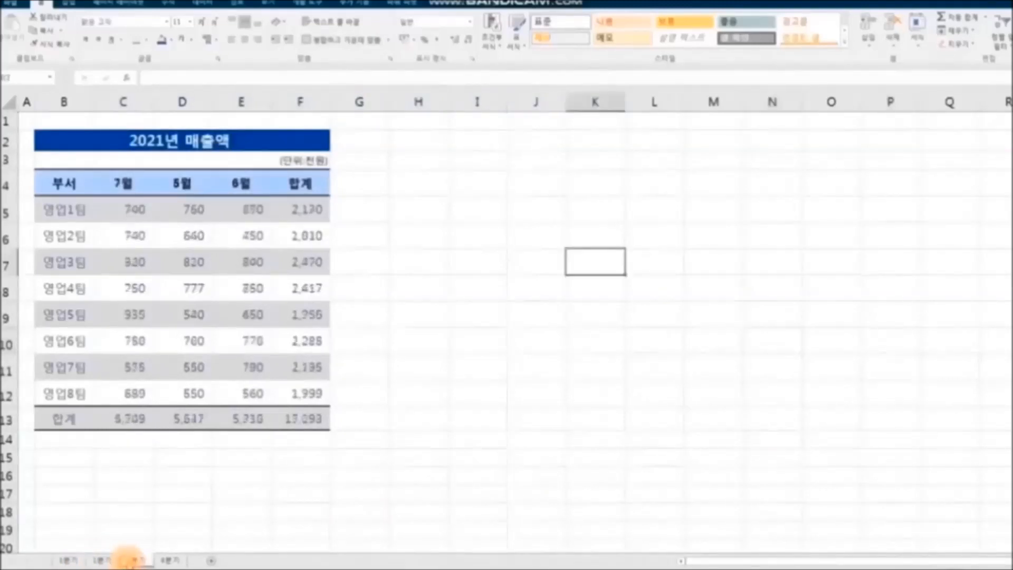
{"action": "left_click", "coordinate": [176, 561]}
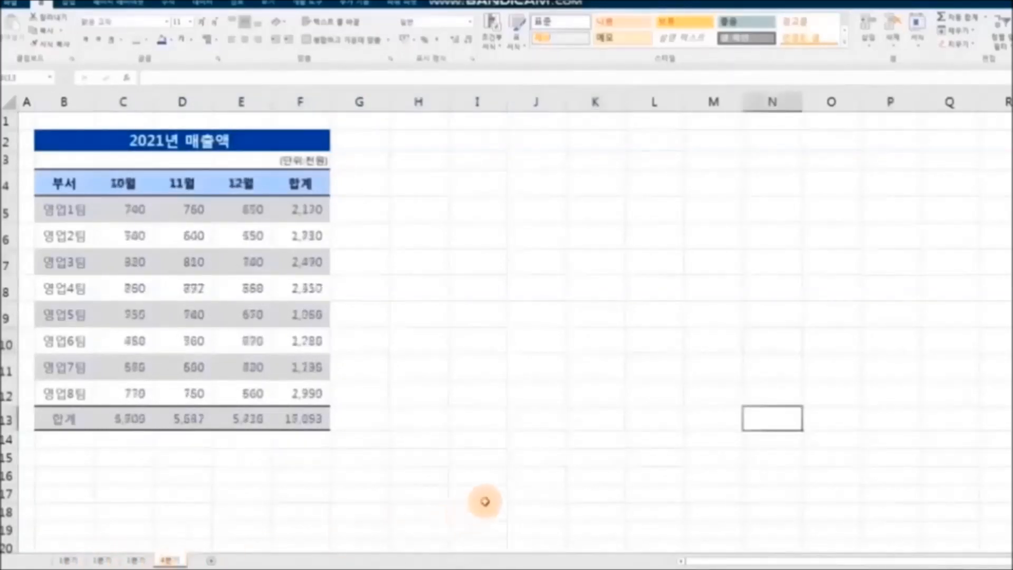
{"action": "left_click", "coordinate": [536, 493]}
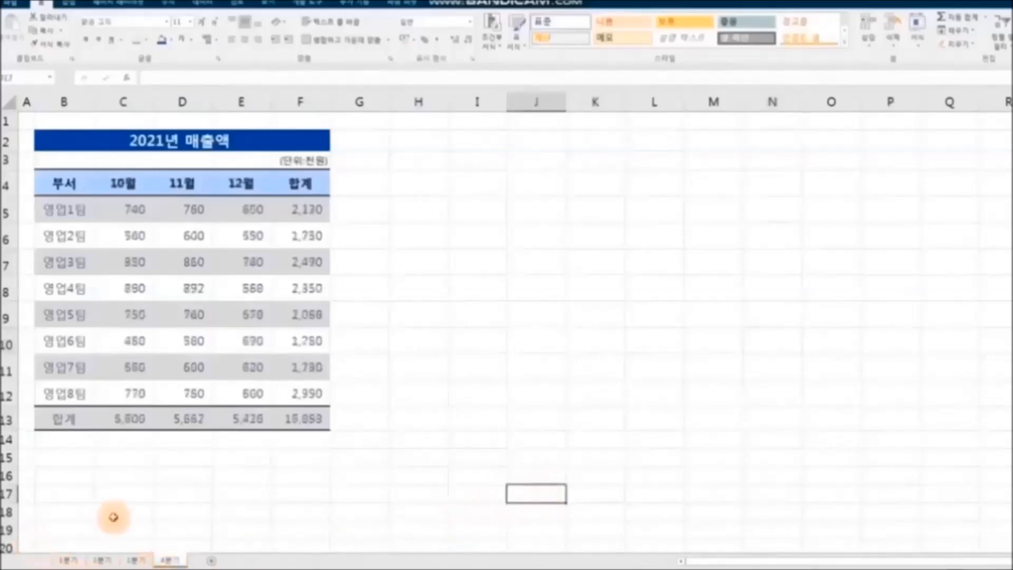